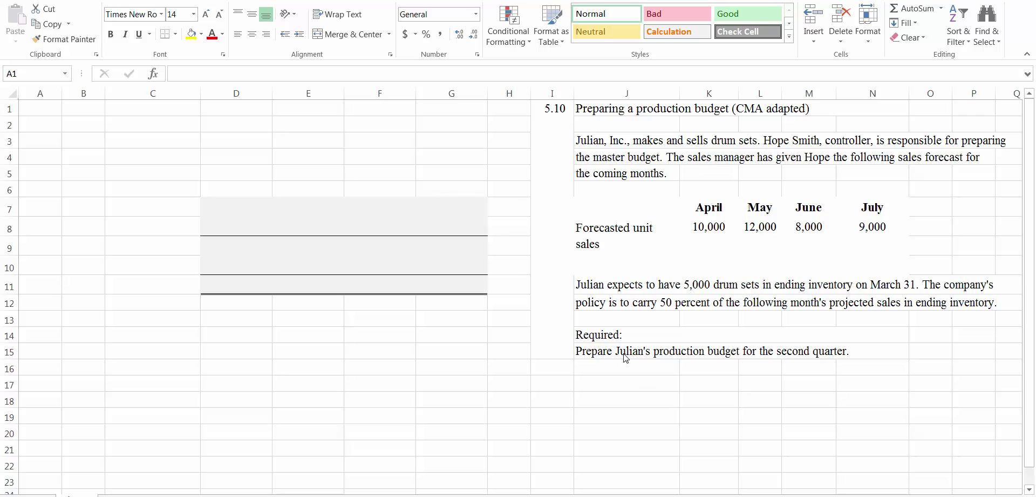
Enter the heading lines 'Julian, Inc.', 'Production Budget' and 'For the Second Quarter' down column A.
left_click(37, 114)
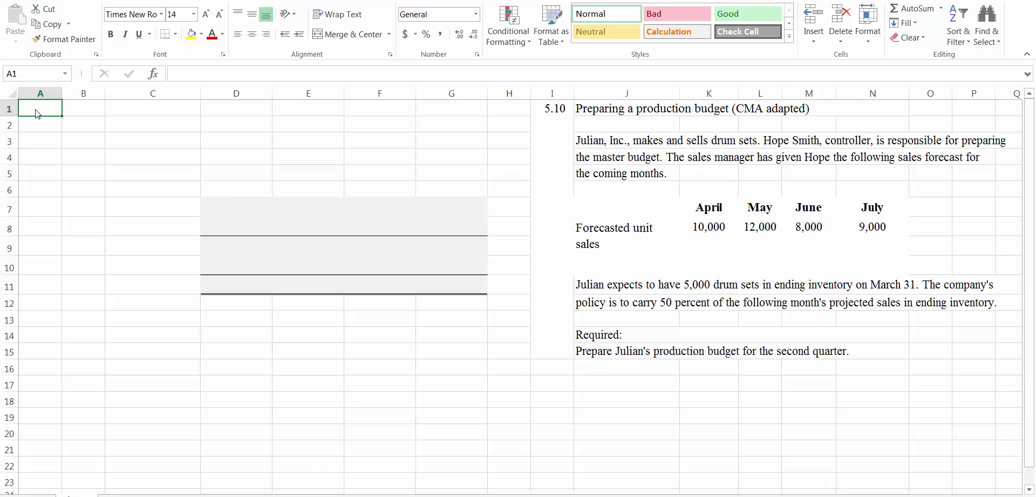
type("Julian")
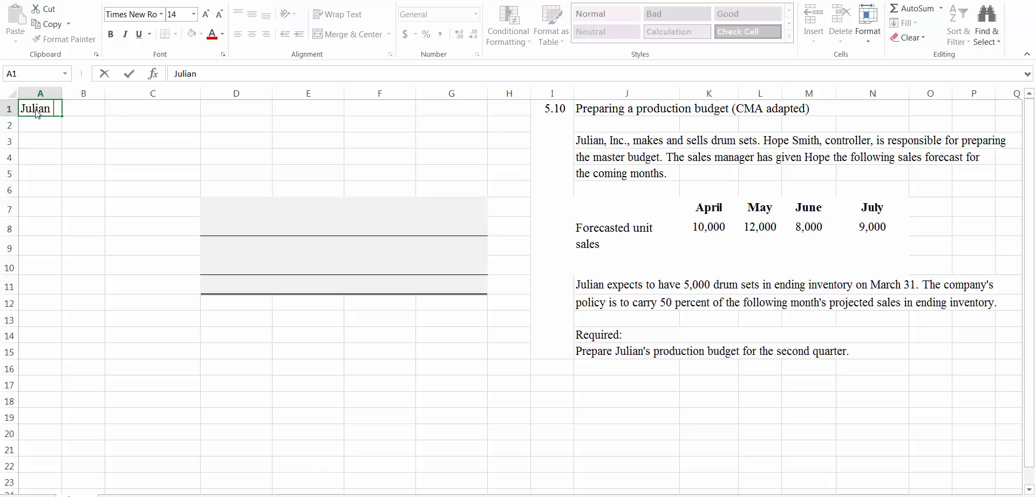
type(", Inc.")
key("Return")
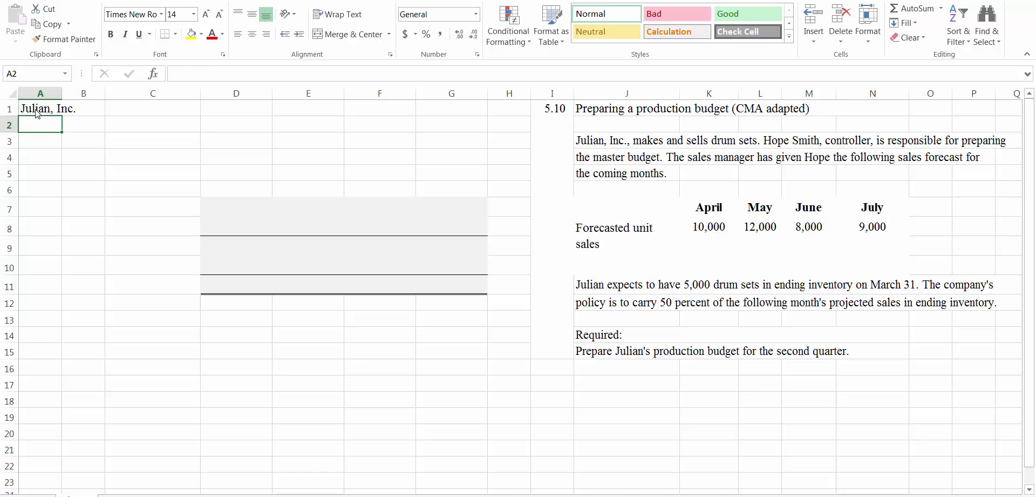
type("Productin")
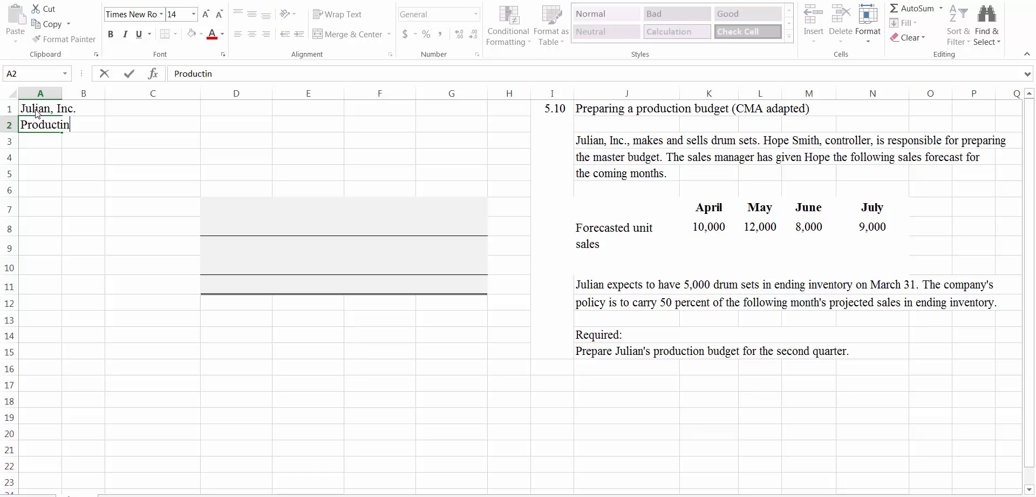
key("BackSpace")
type("on Budget")
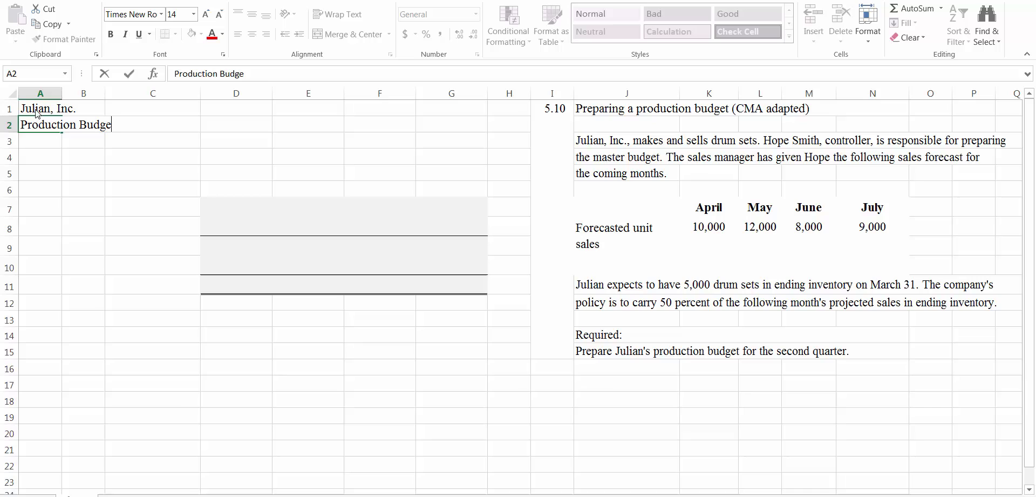
key("Return")
type("For the ")
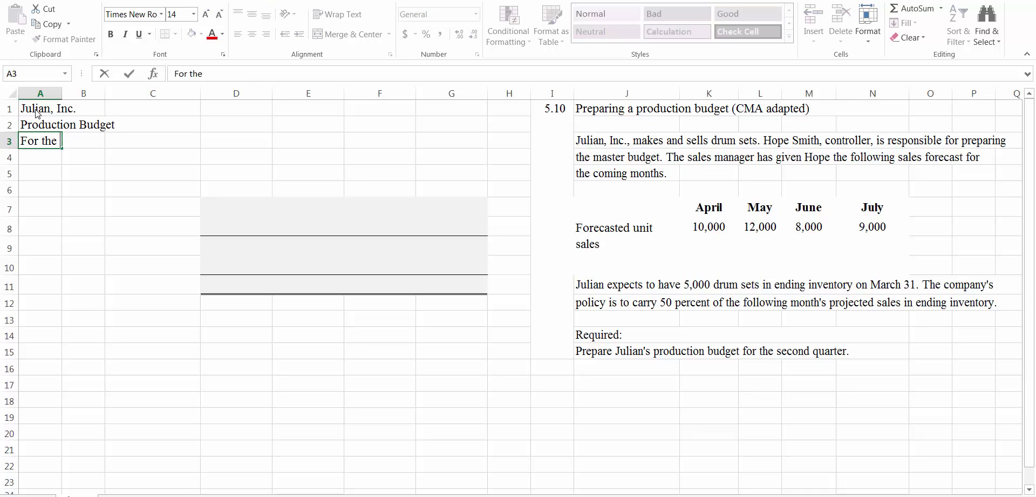
type("Second Quarter")
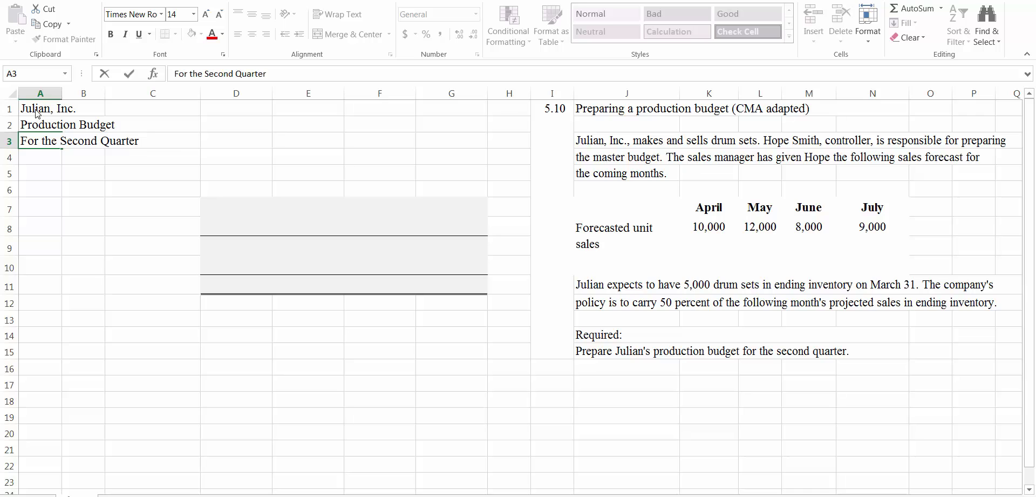
Label row 7 'Budgeted Unit Sales' in cell A7.
left_click(34, 203)
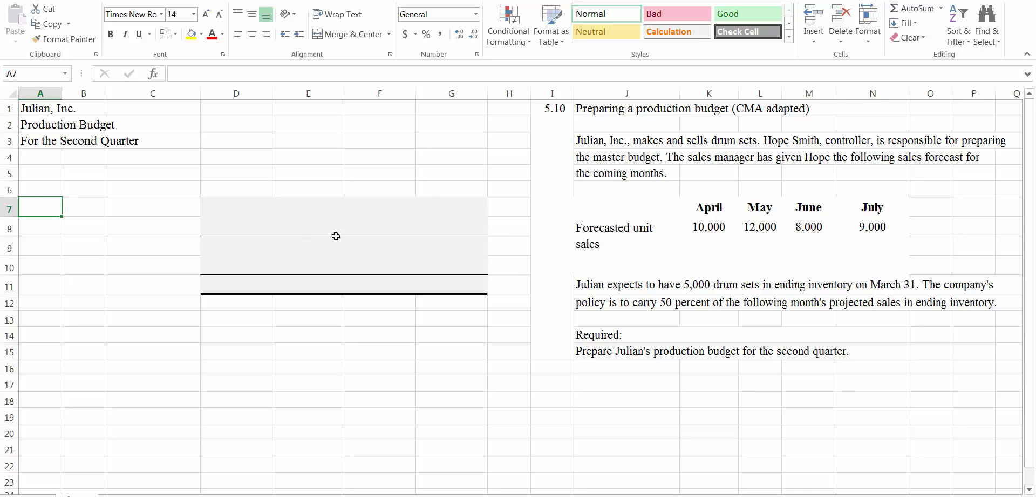
type("Budged")
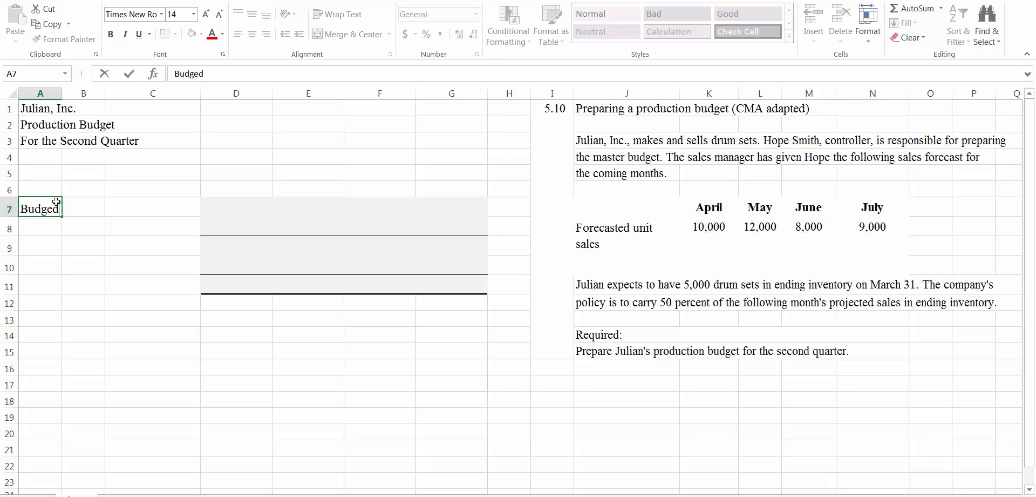
key("BackSpace")
type("ted Unit Sales")
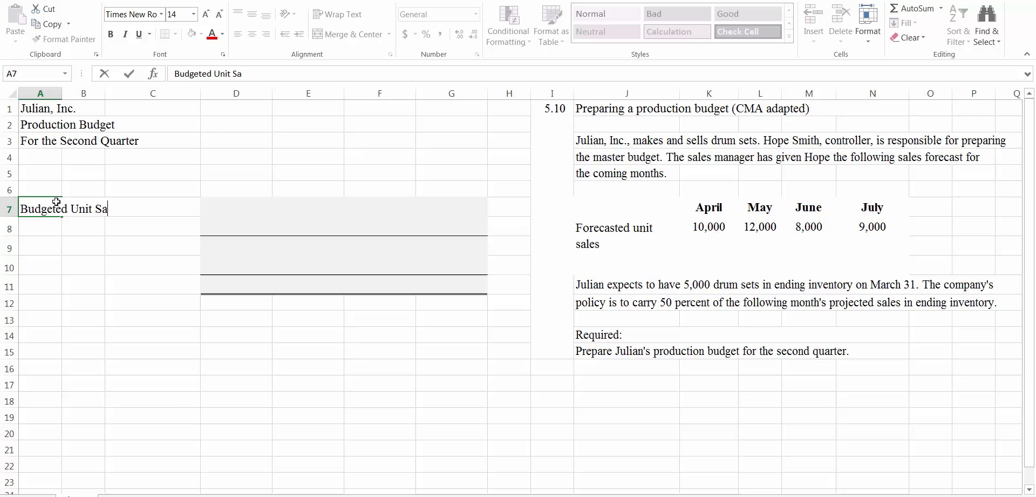
Link D7 to April's forecast with =K8 and fill it across to show 10,000, 12,000 and 8,000.
left_click(214, 206)
type("=")
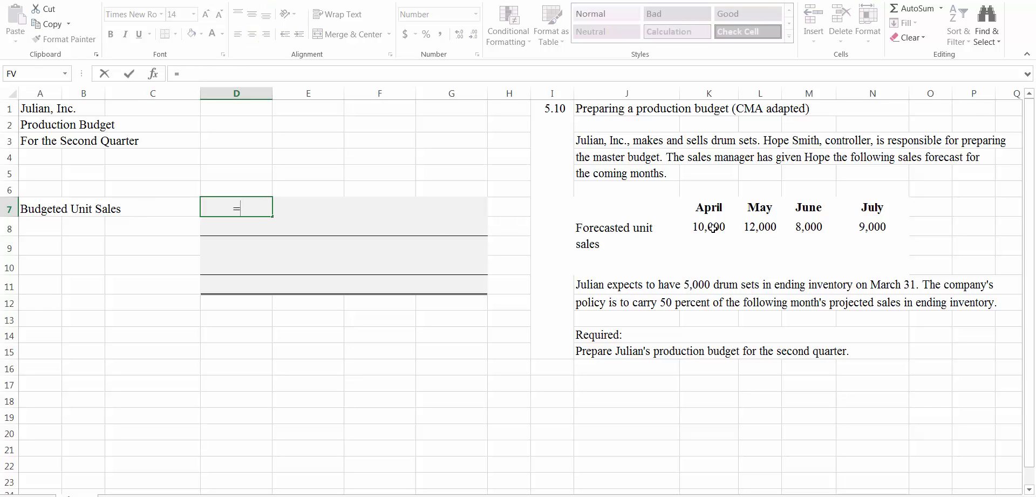
left_click(713, 227)
key("Return")
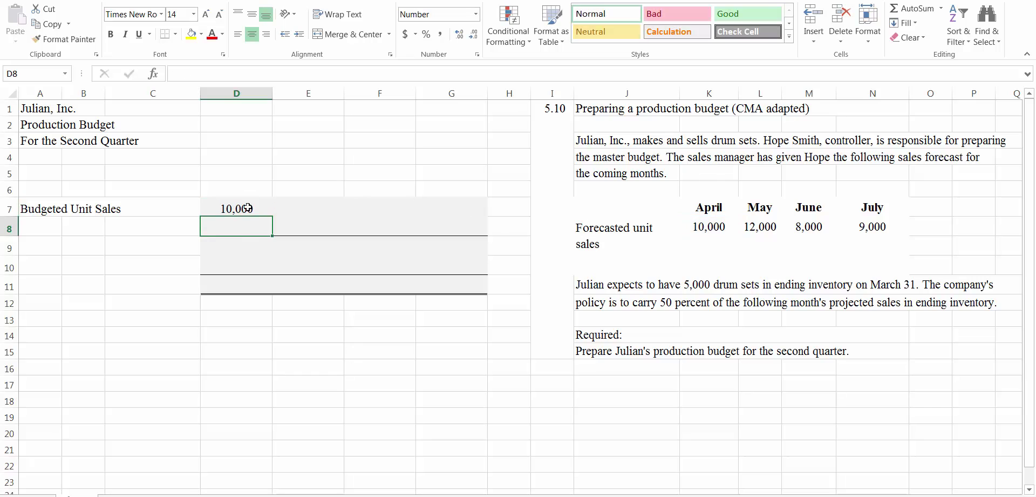
left_click(247, 208)
left_click_drag(274, 216, 399, 212)
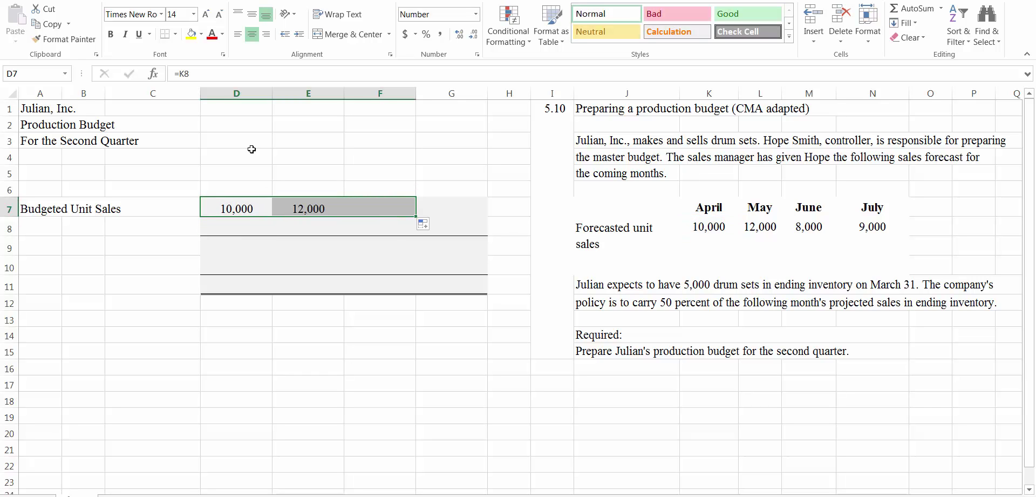
Enter the column headers April, May, June and Quarter in D6:G6.
left_click(232, 185)
type("April")
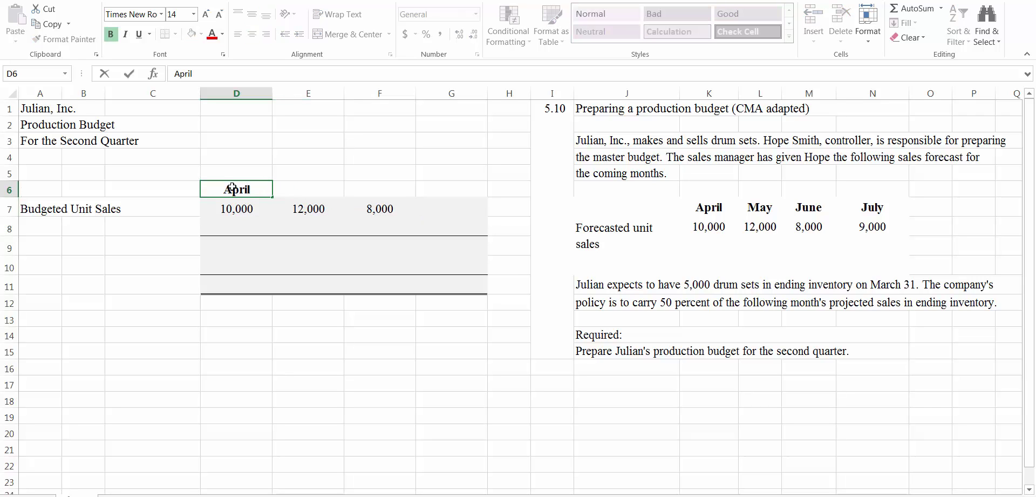
key("Tab")
type("May")
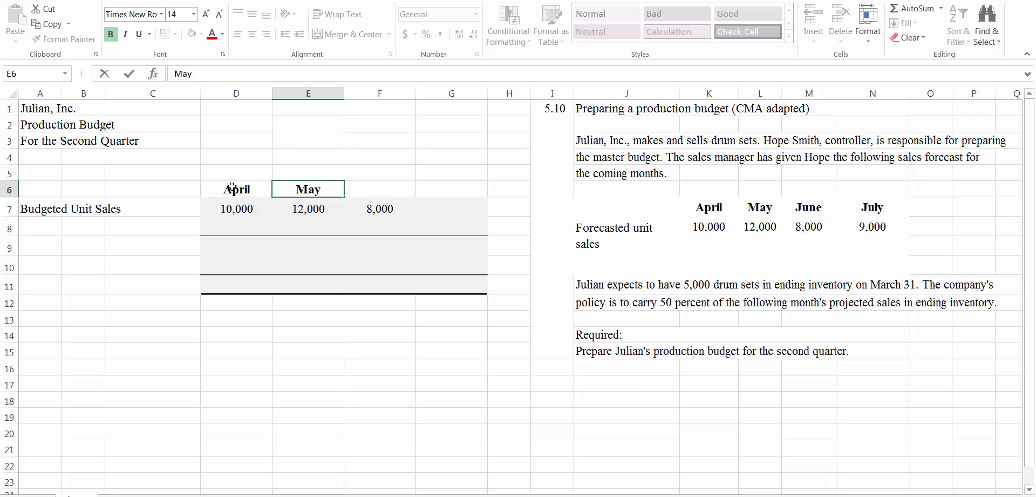
key("Tab")
type("June")
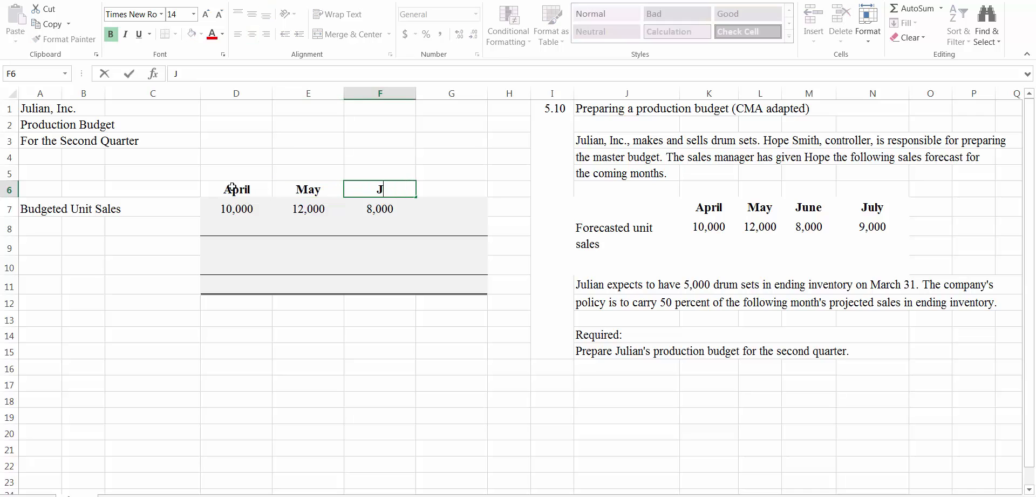
left_click(444, 189)
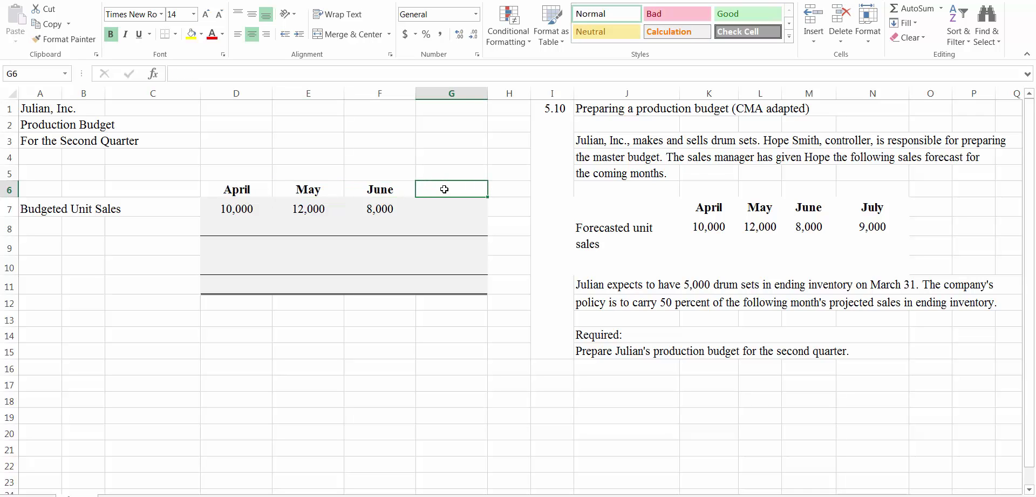
type("Quarter")
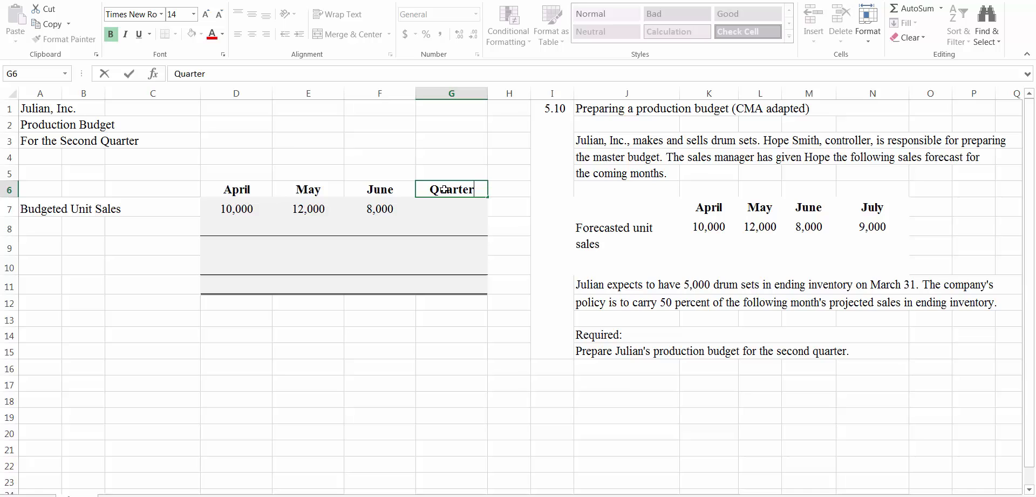
AutoSum the April–June budgeted sales into G7 for a quarter total of 30,000.
left_click(442, 205)
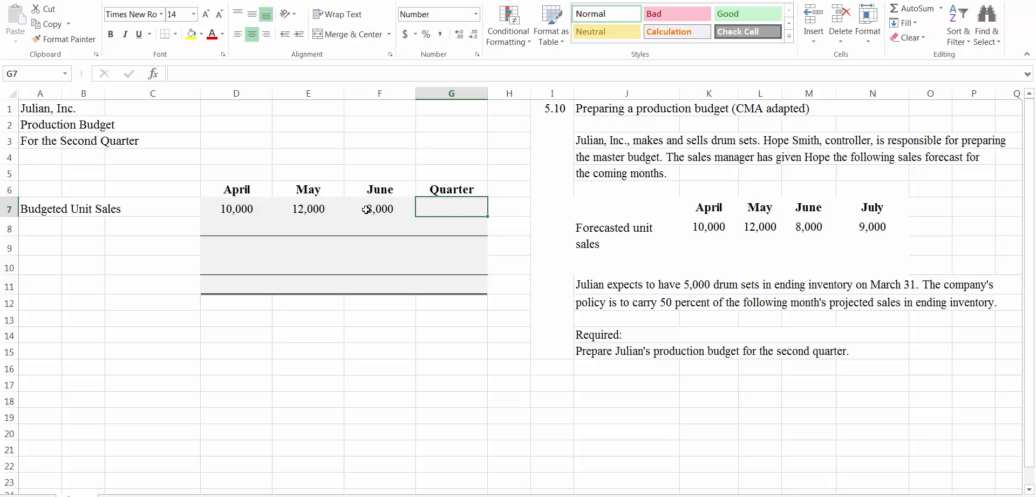
left_click(912, 9)
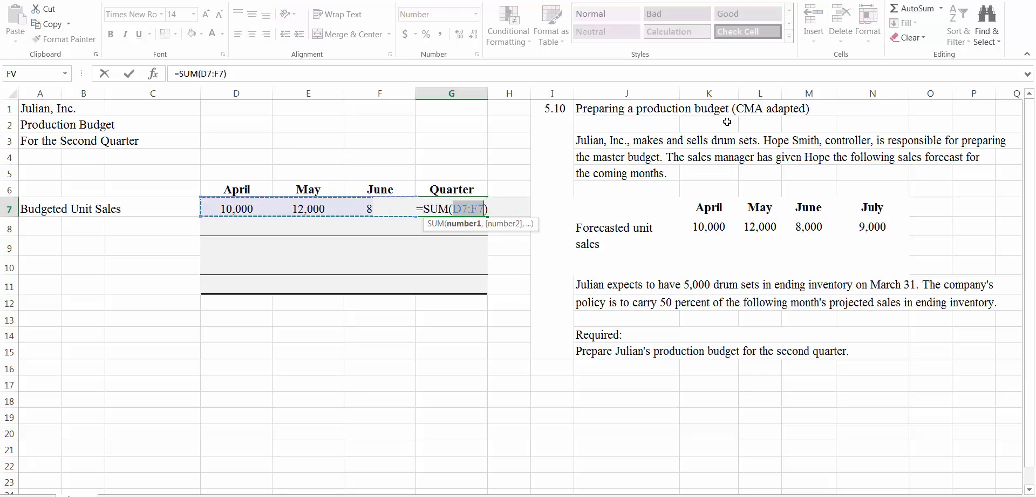
key("ctrl+Return")
key("Return")
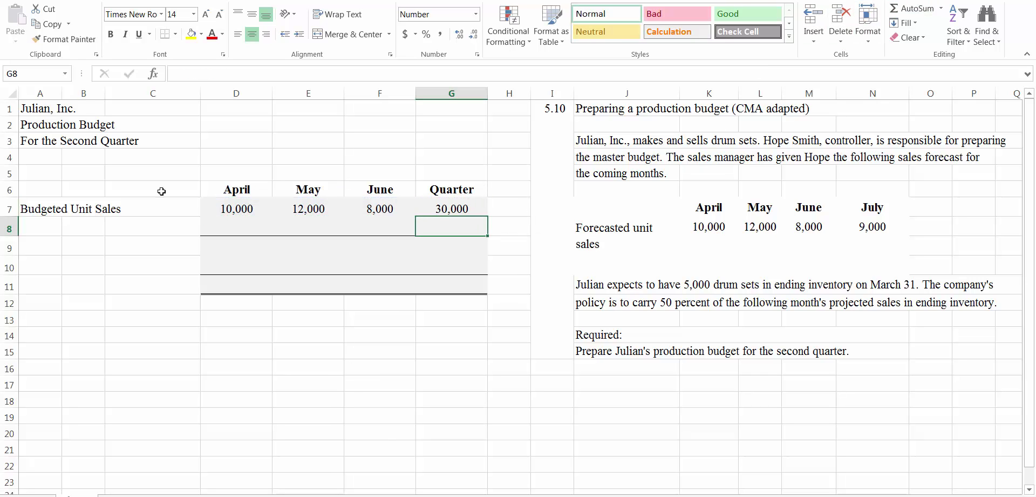
Enter the label 'Add: Budgeted Ending Inventory' in cell A8.
left_click(43, 225)
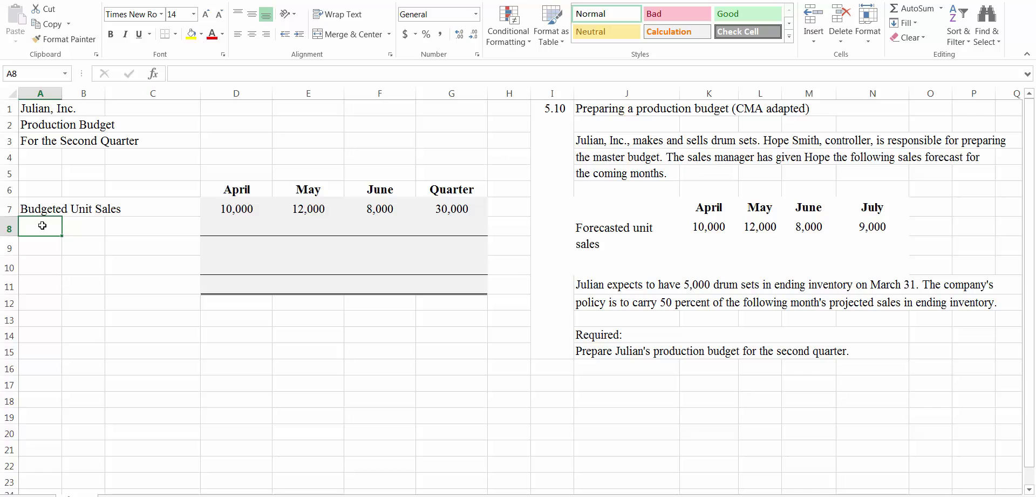
type("Add")
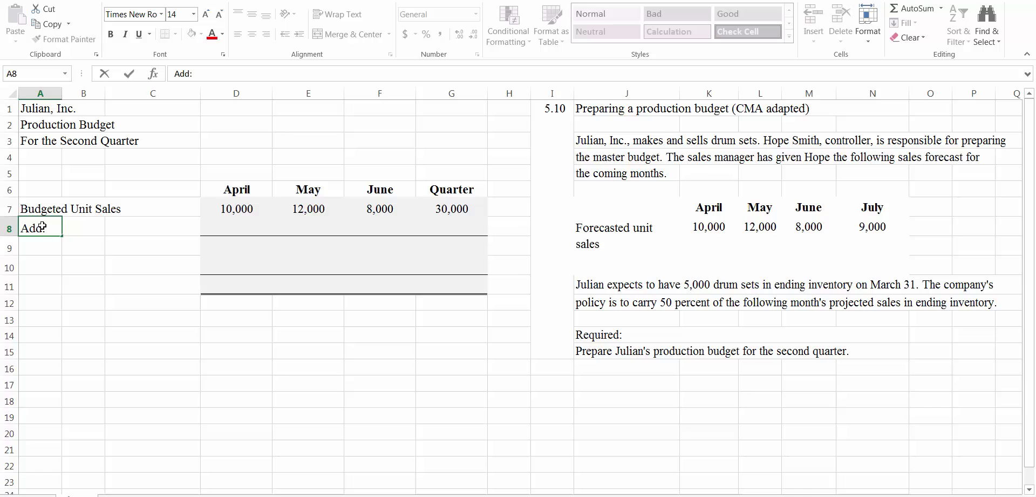
type(": Budgete")
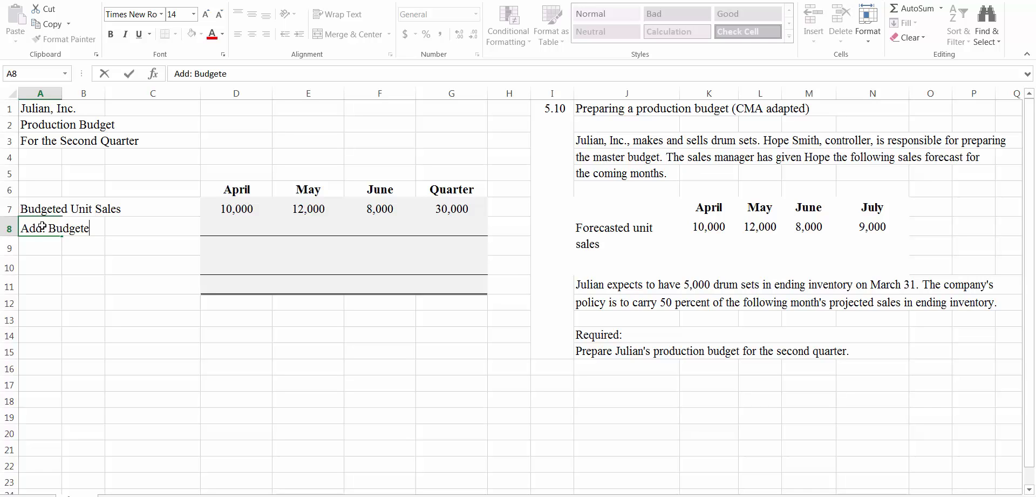
type("d Ending Inv")
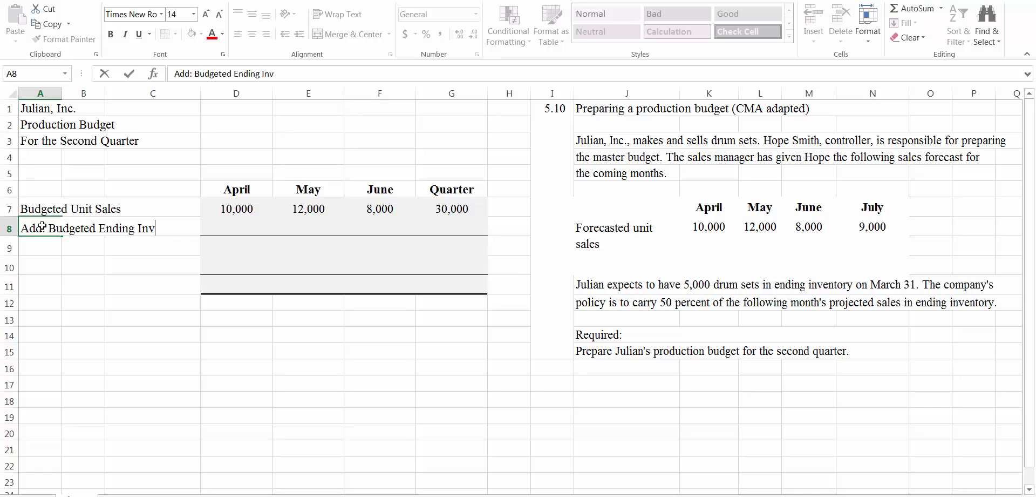
type("entory")
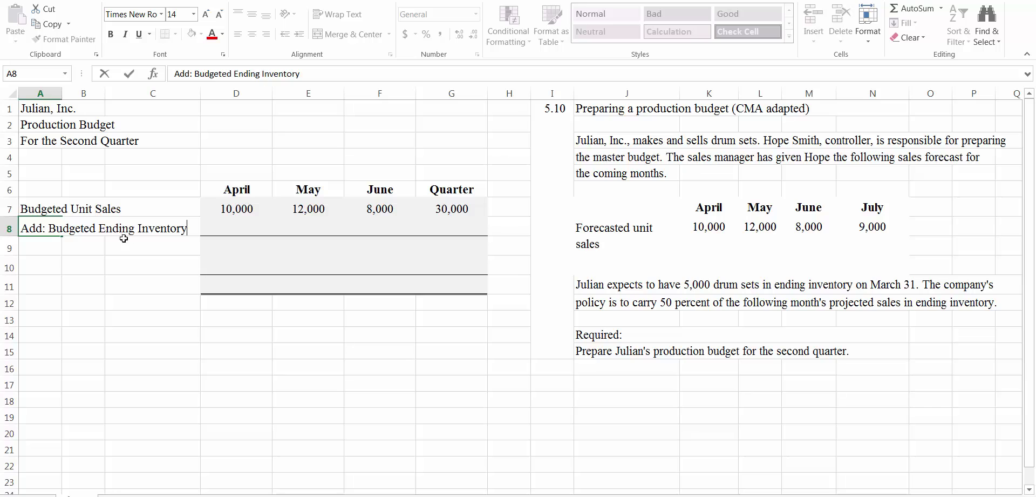
left_click(222, 230)
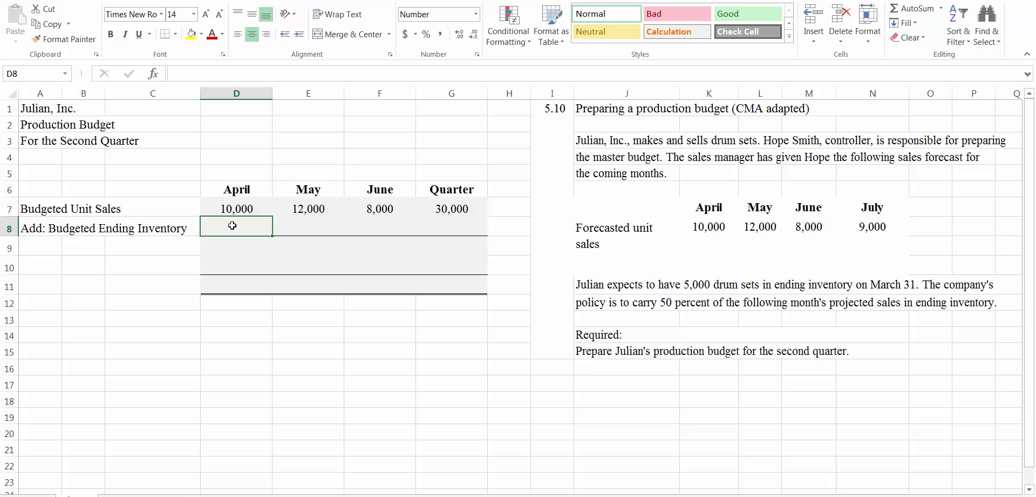
Set April's ending inventory to =.5*E7 (6,000) and copy it to May (4,000).
type("=.5*")
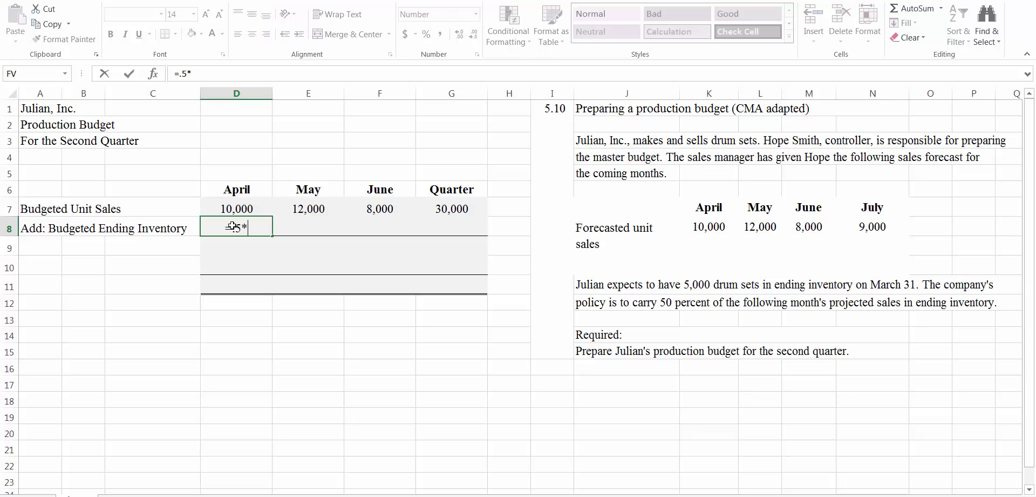
left_click(300, 209)
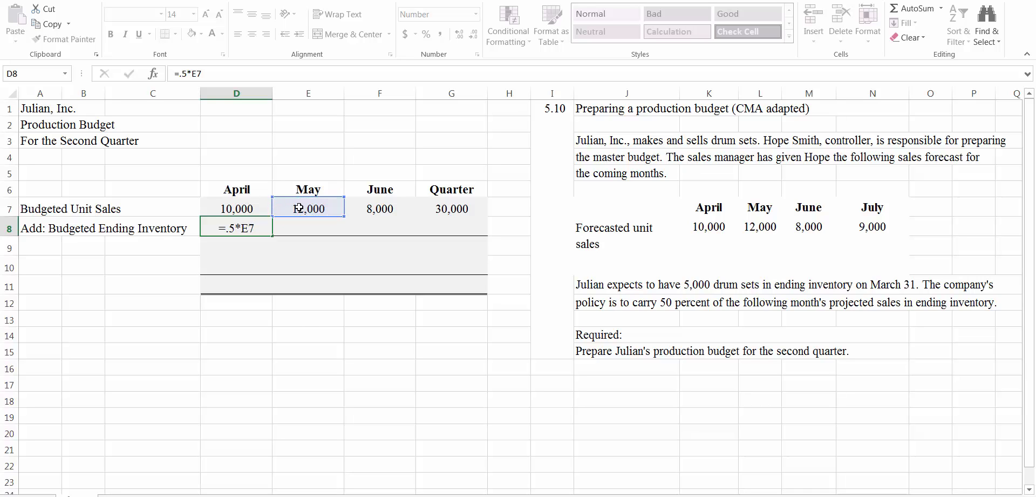
key("Return")
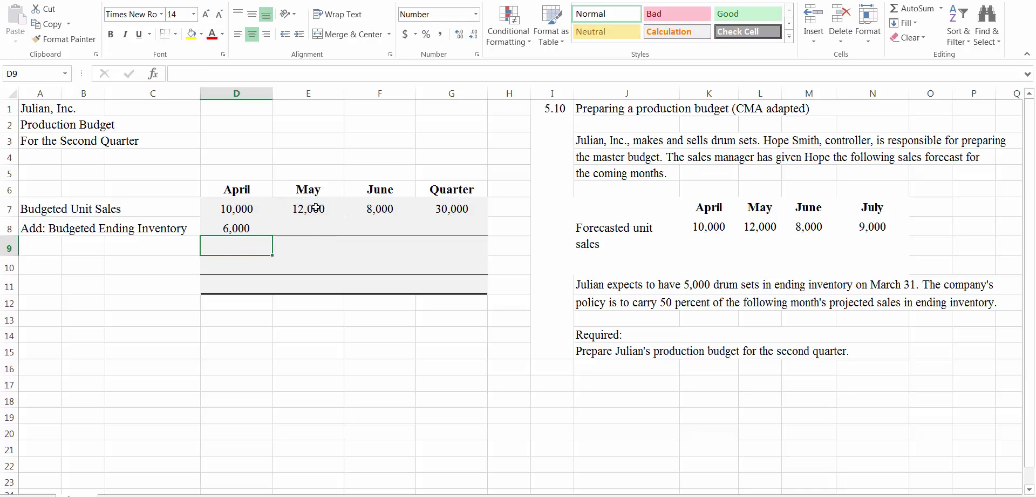
left_click(308, 229)
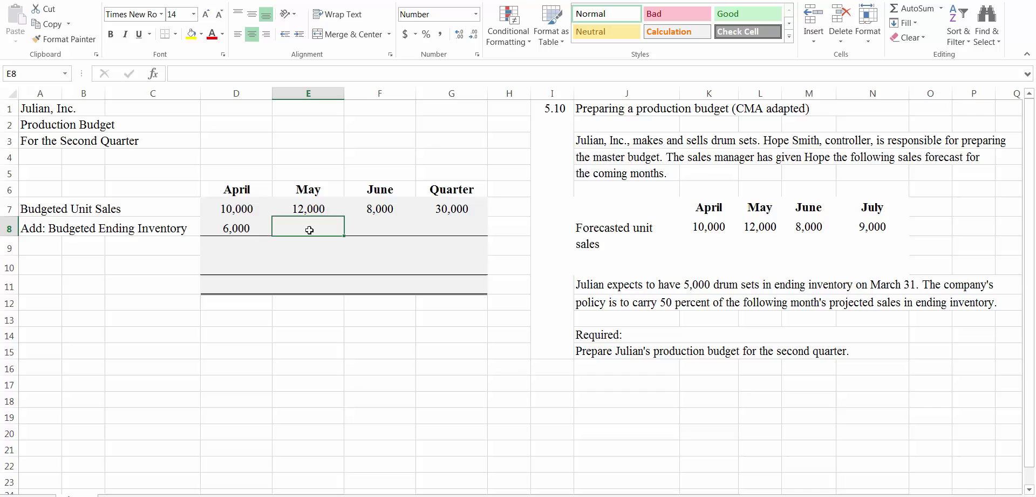
left_click(242, 227)
left_click_drag(272, 235, 312, 232)
Set June's ending inventory to half of July's 9,000 forecast, giving 4,500.
left_click(382, 228)
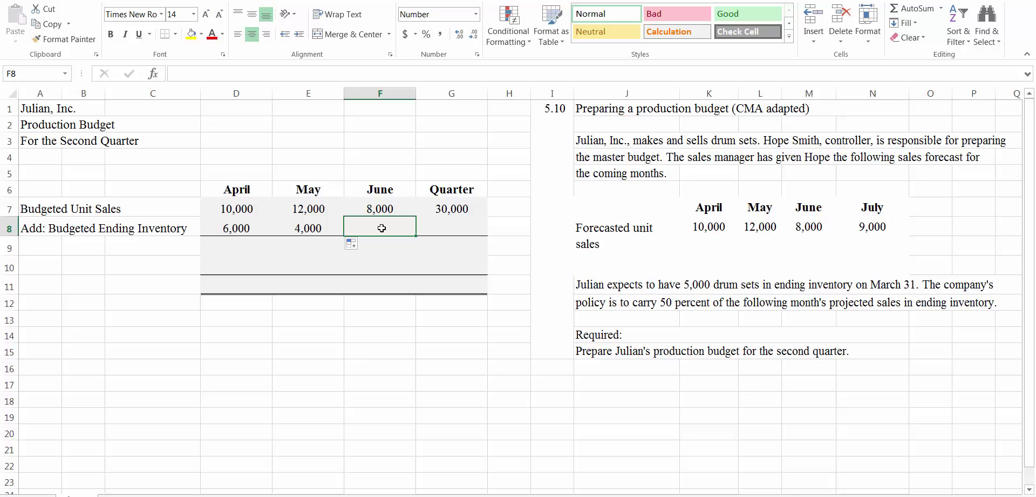
type(".5*")
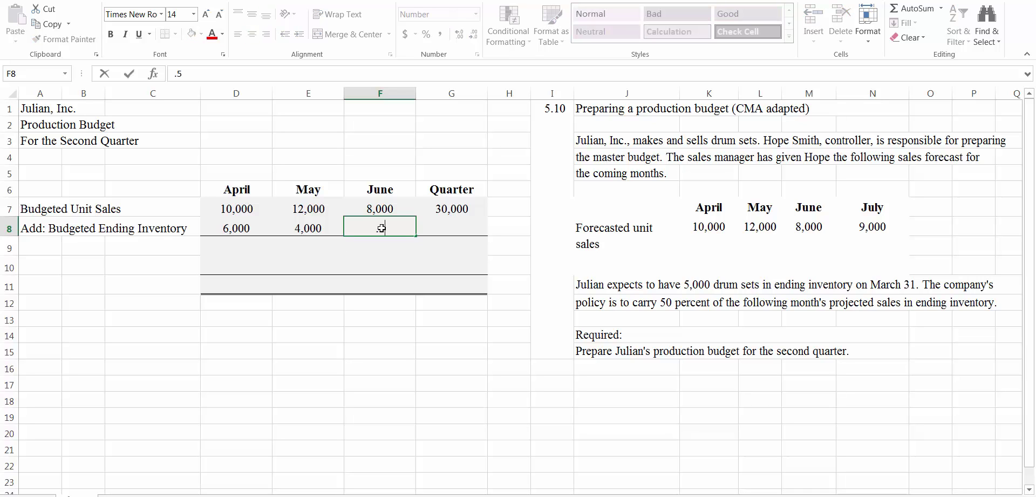
left_click(863, 227)
key("Return")
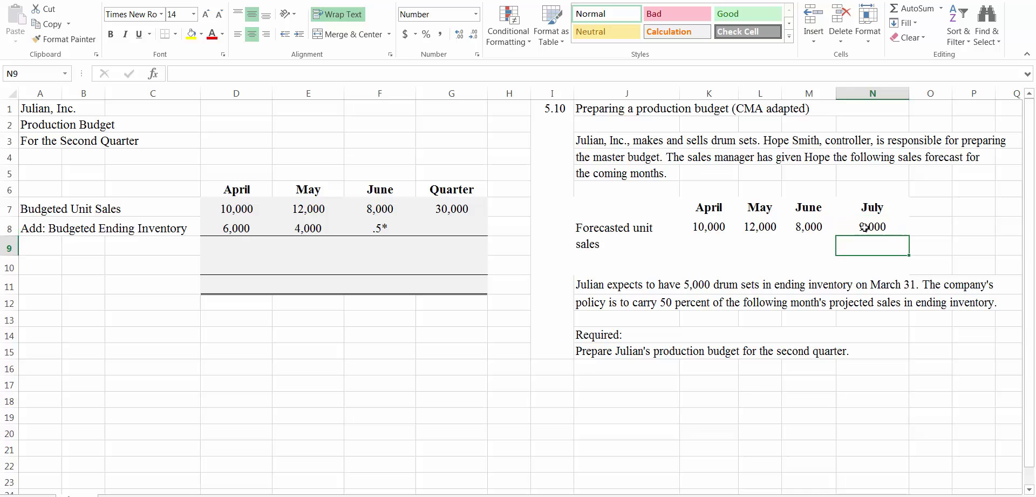
left_click(380, 224)
type("=.5*")
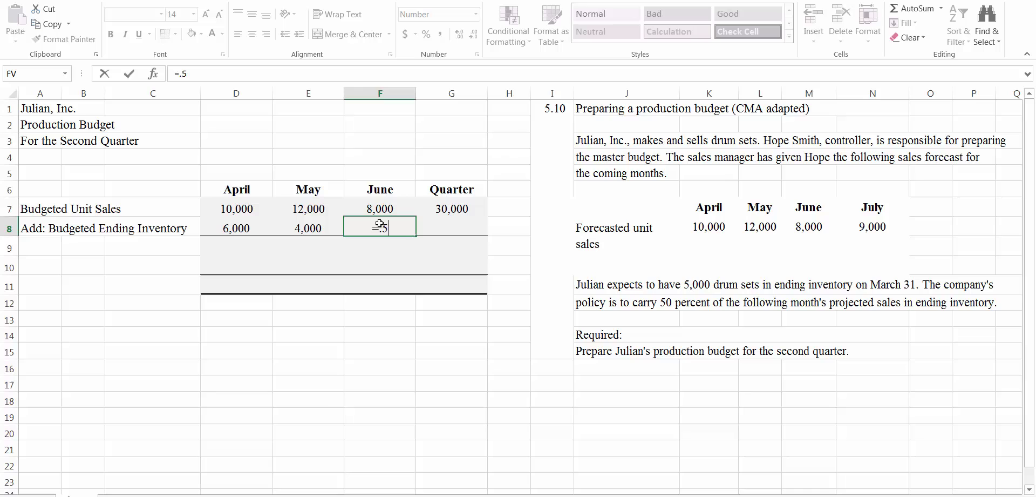
left_click(867, 227)
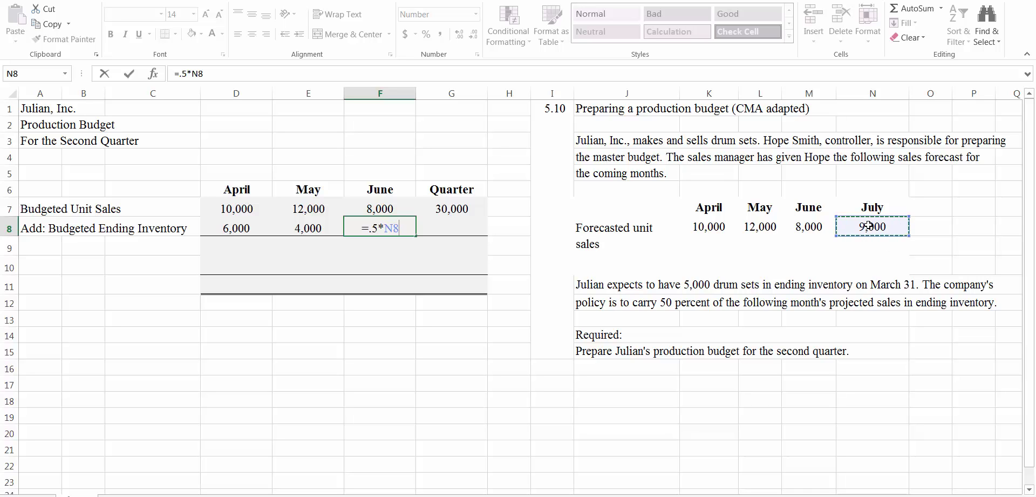
key("Return")
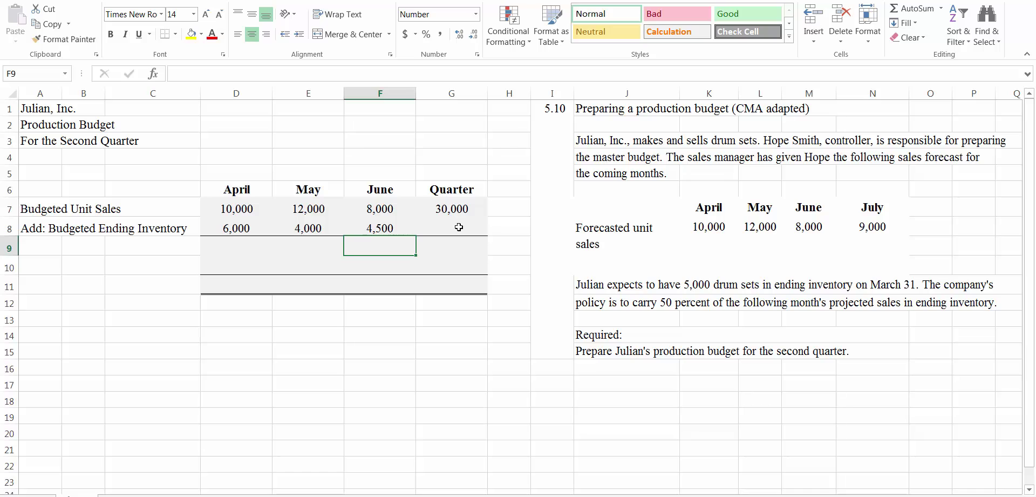
Make the quarter ending inventory equal June's value, 4,500.
left_click(458, 227)
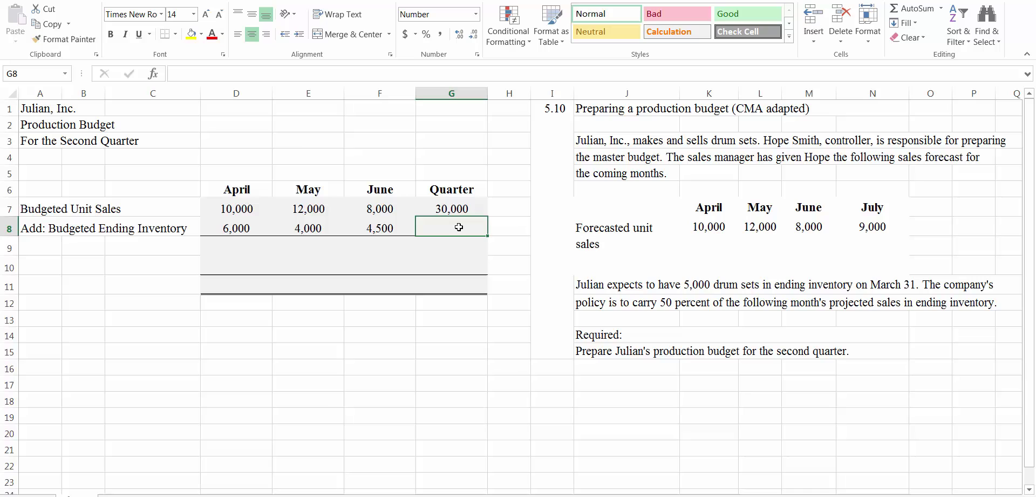
type("=")
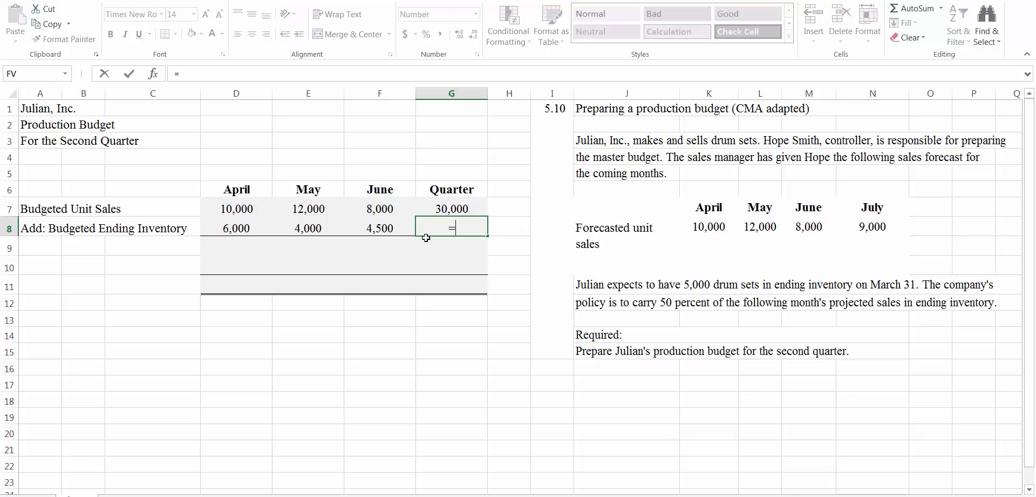
left_click(379, 227)
key("Return")
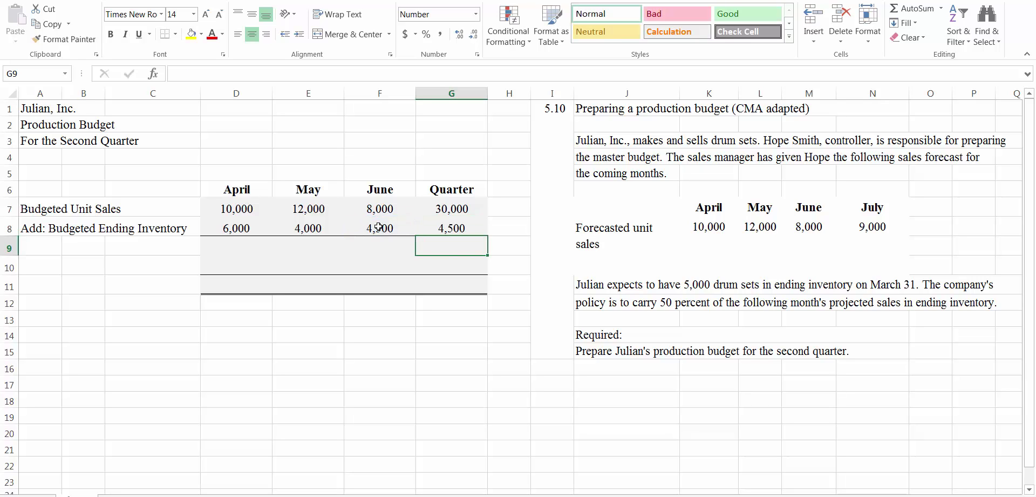
left_click(35, 246)
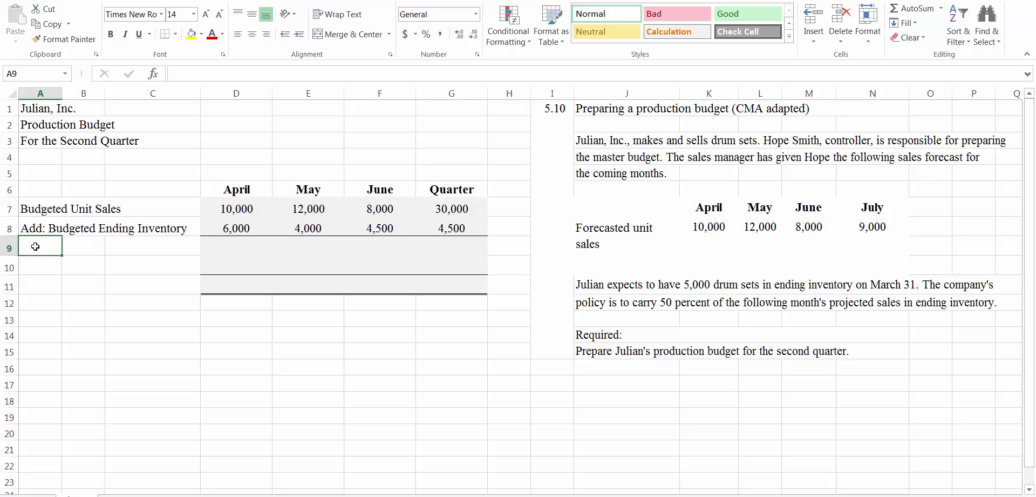
Add 'Total Units Required' as =D7+D8 filled across: 16,000, 16,000, 12,500 and 34,500.
type("Total Uni")
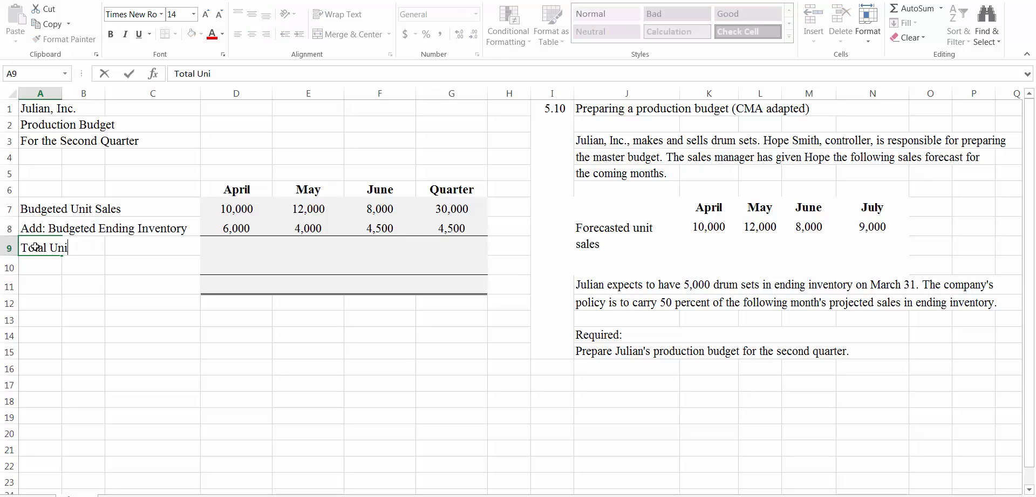
type("ts Requ")
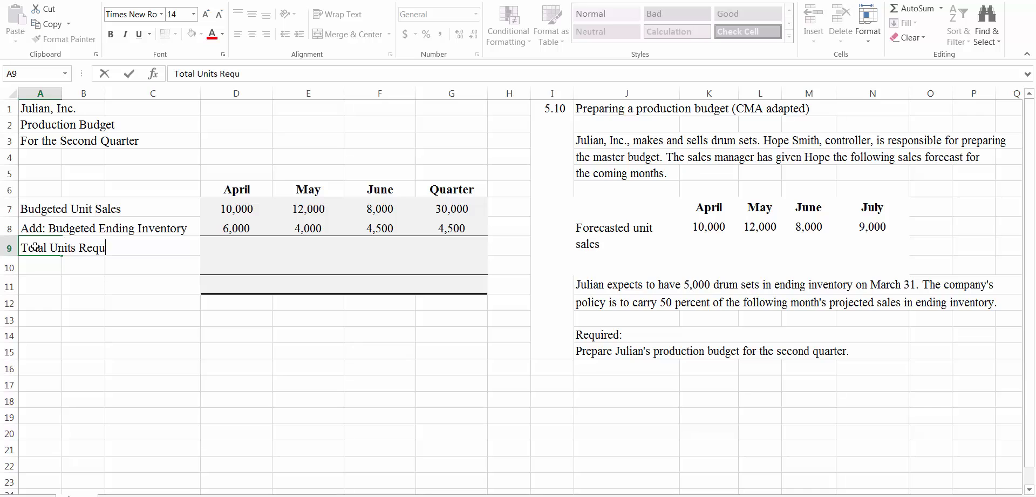
type("ired")
left_click(236, 245)
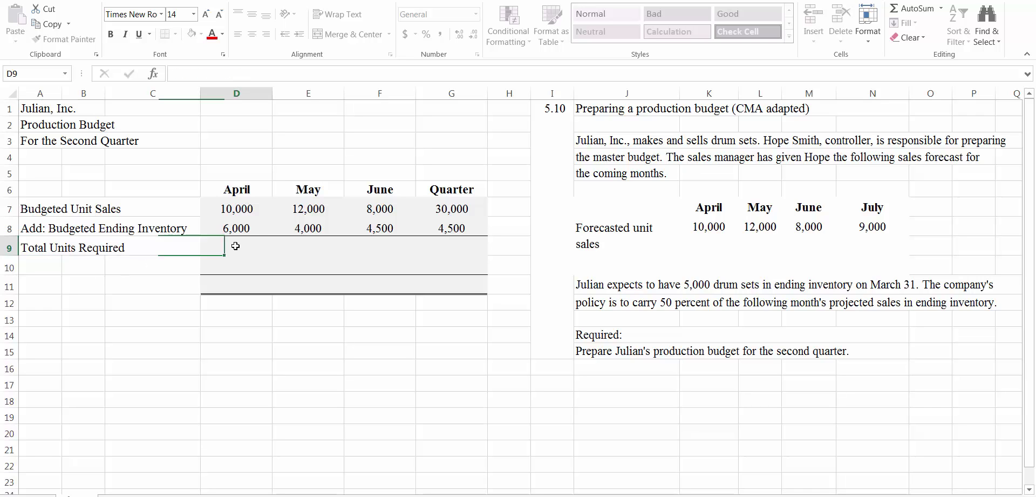
type("=")
left_click(233, 216)
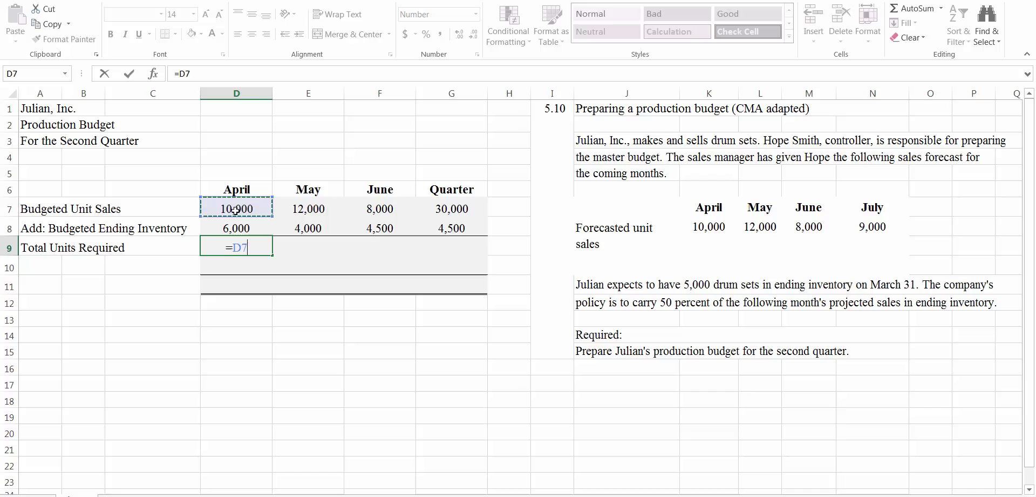
type("+")
left_click(233, 227)
key("Return")
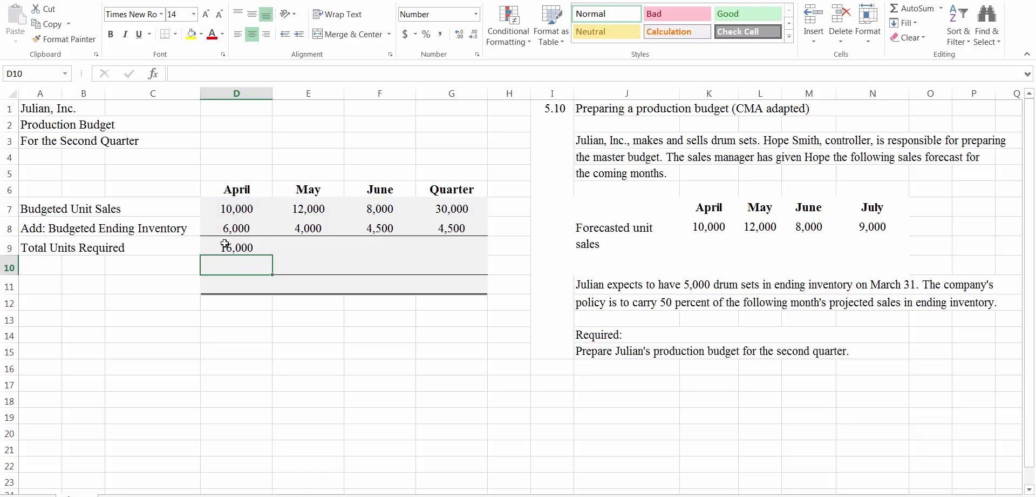
left_click(264, 248)
left_click_drag(273, 254, 459, 247)
left_click(36, 271)
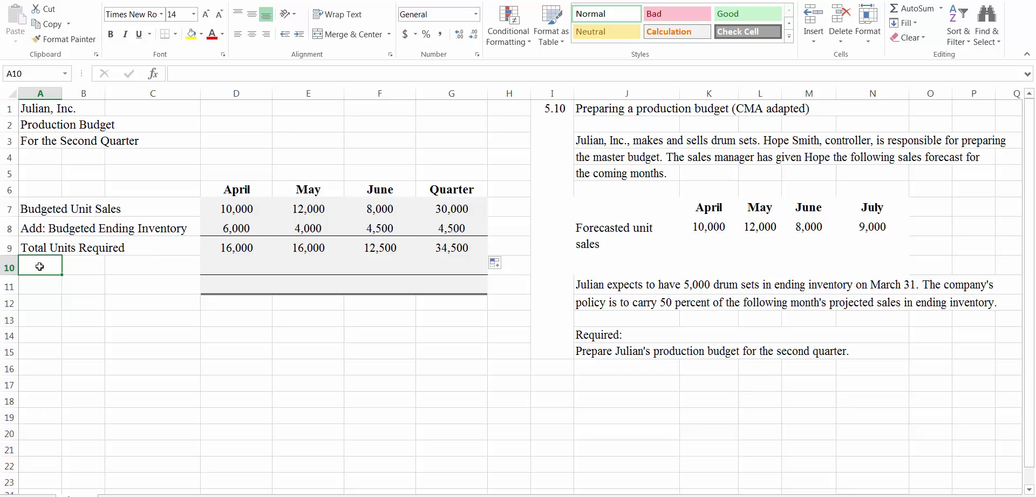
Add the 'Less: Beginning Inventory' label and enter 5,000 for April.
type("Le")
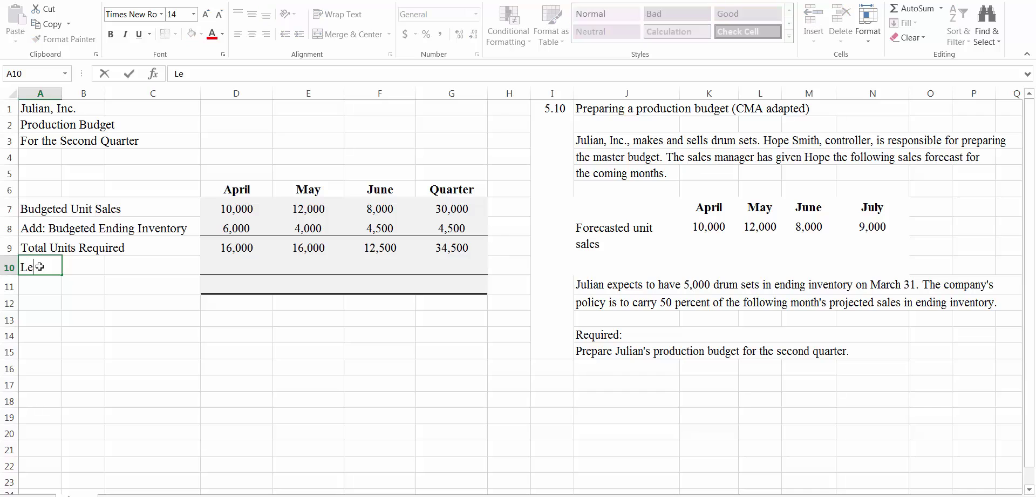
type("ss: Beginning Inventory")
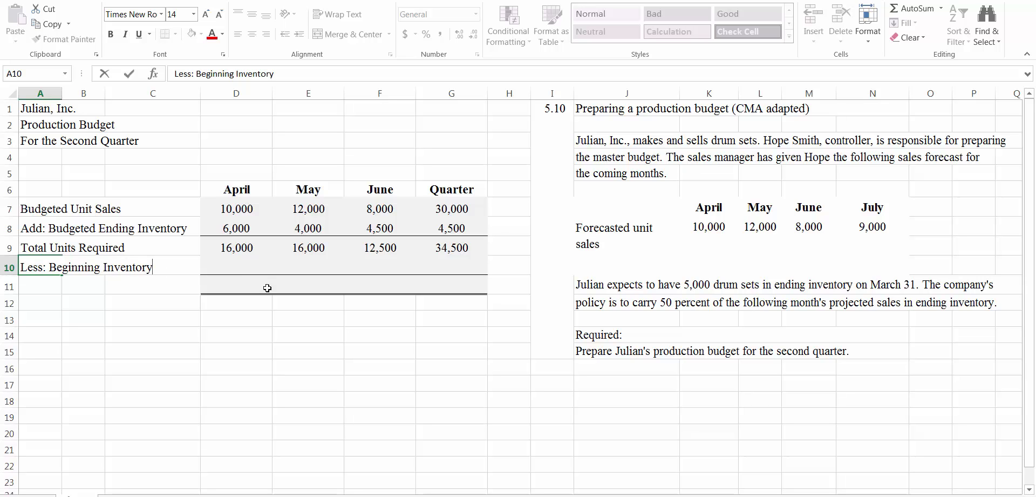
left_click(226, 264)
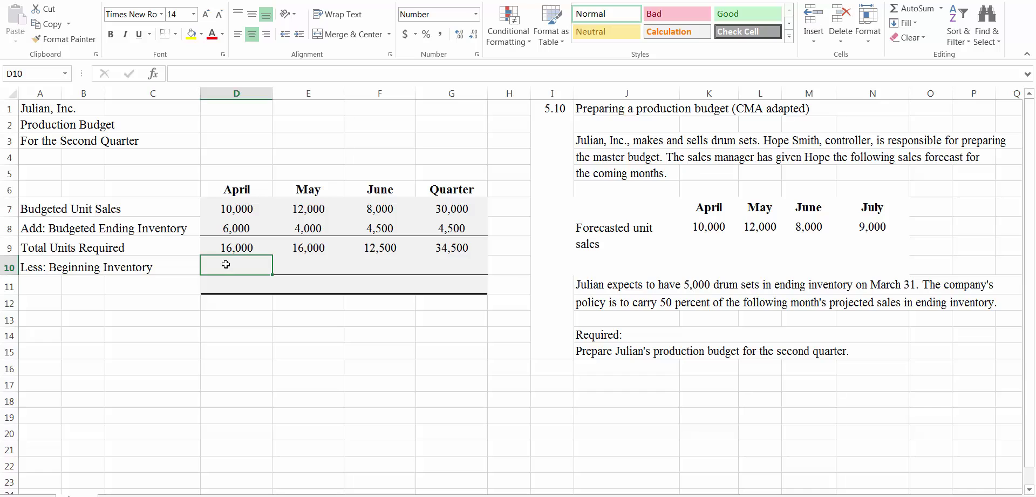
type("5,000")
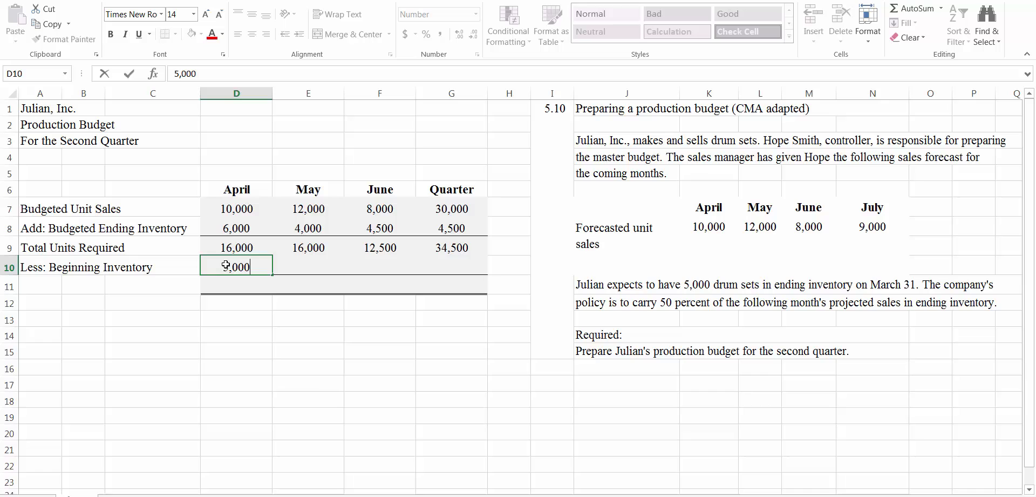
key("Return")
Link May to =D8, June to =E8 and Quarter to =D10 for beginning inventory.
left_click(298, 266)
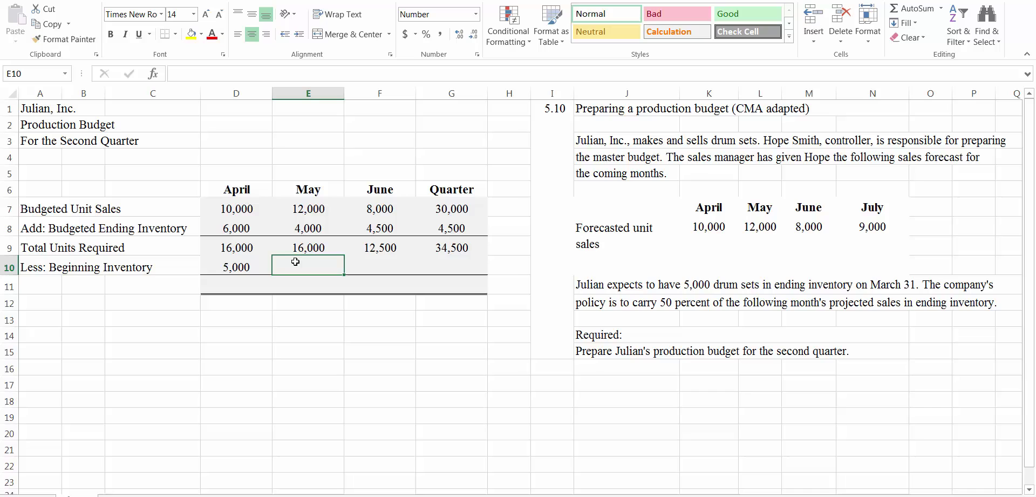
type("=")
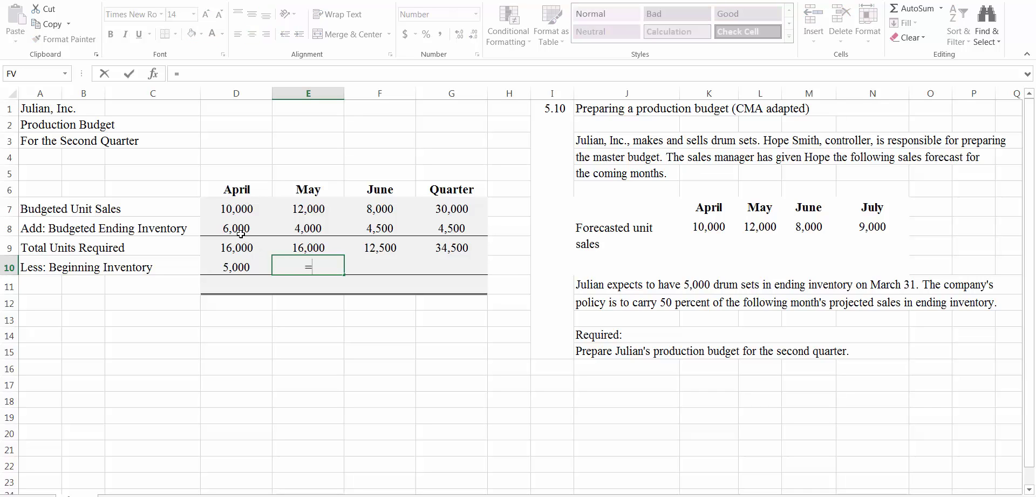
left_click(241, 232)
key("Return")
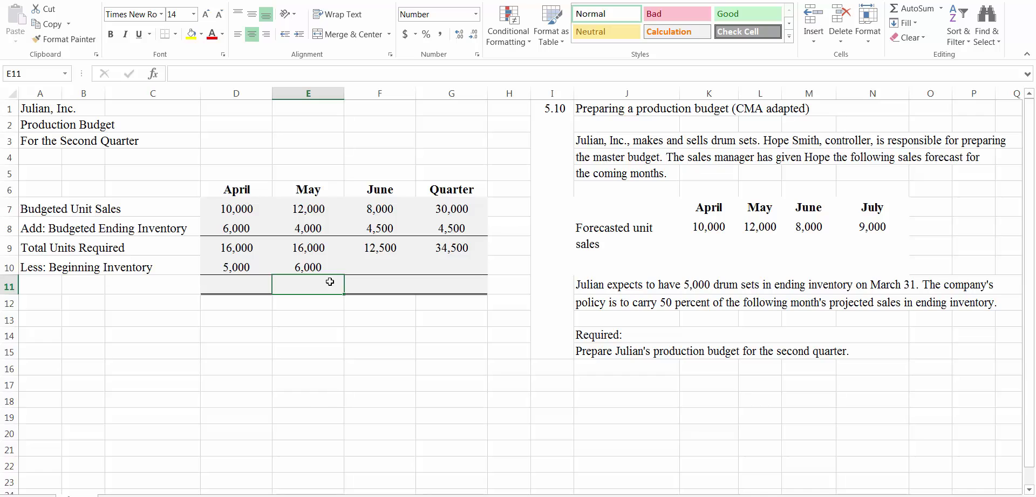
left_click(378, 266)
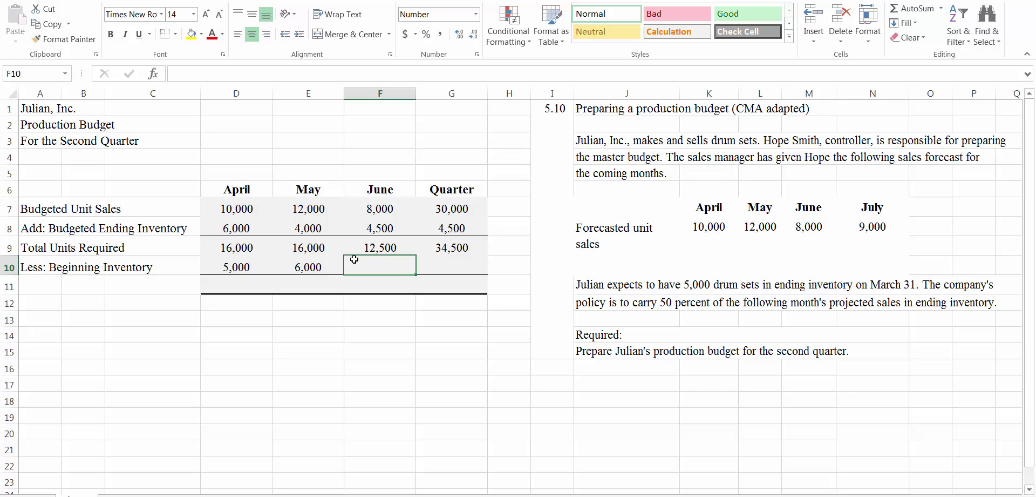
type("=")
left_click(300, 227)
key("Return")
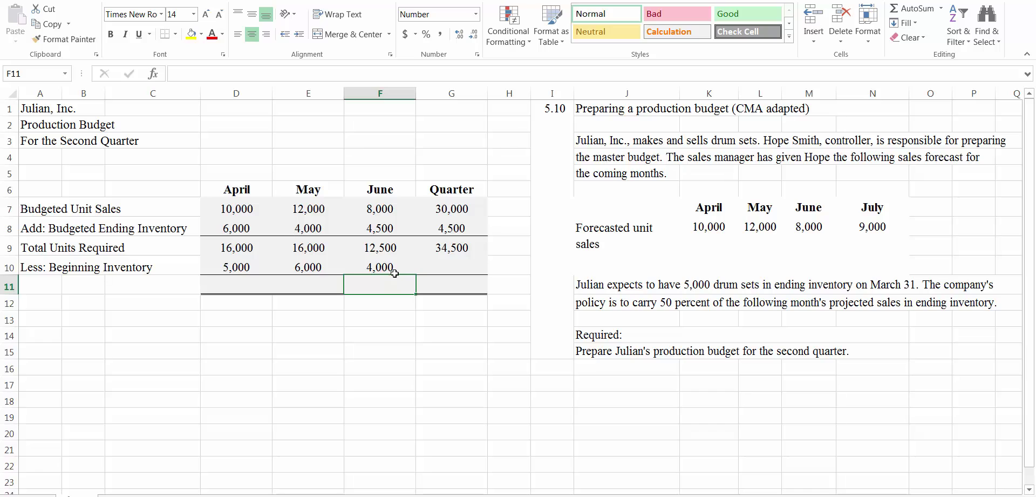
left_click(445, 267)
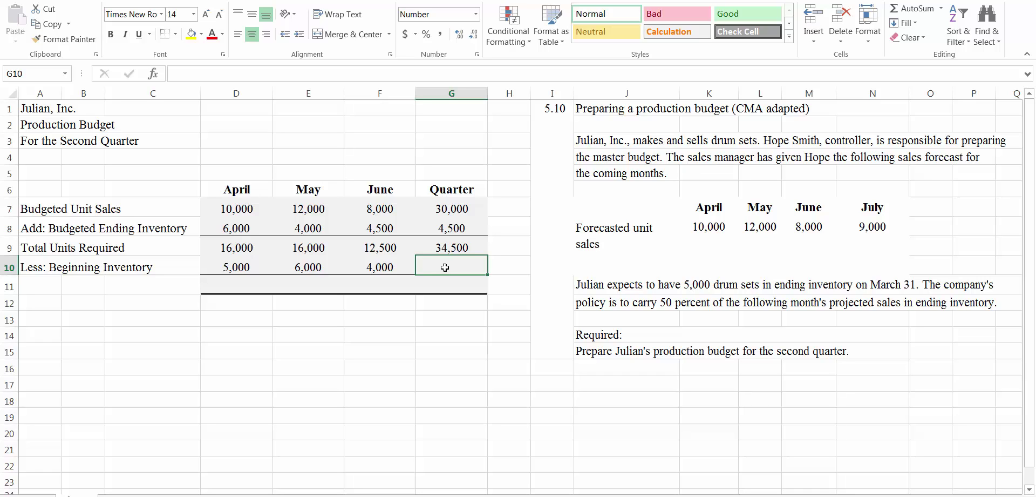
type("=")
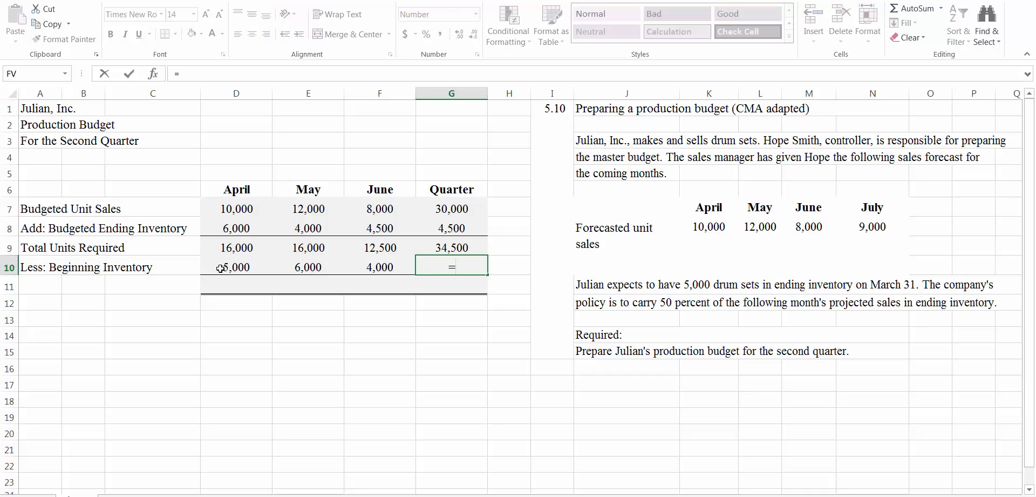
left_click(220, 268)
key("Return")
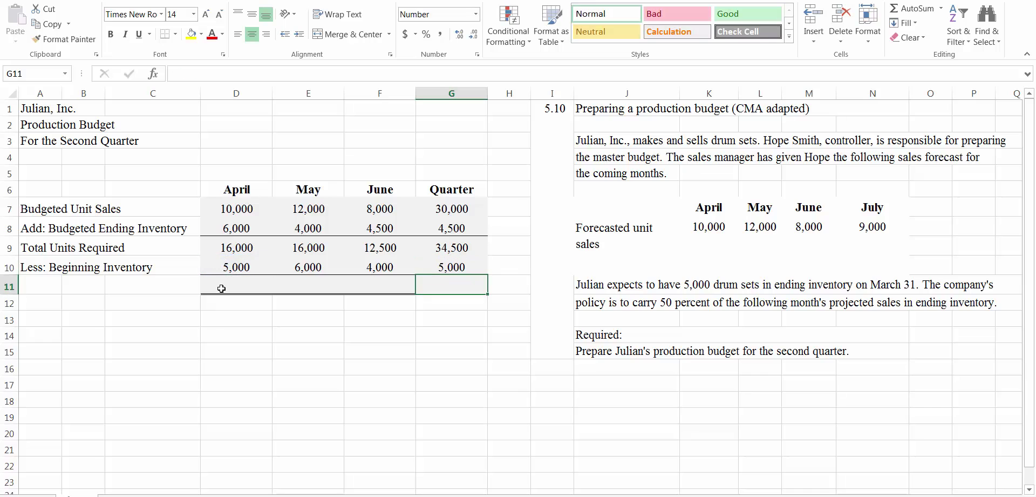
Label row 11 'Budgeted Production' in cell A11.
left_click(34, 280)
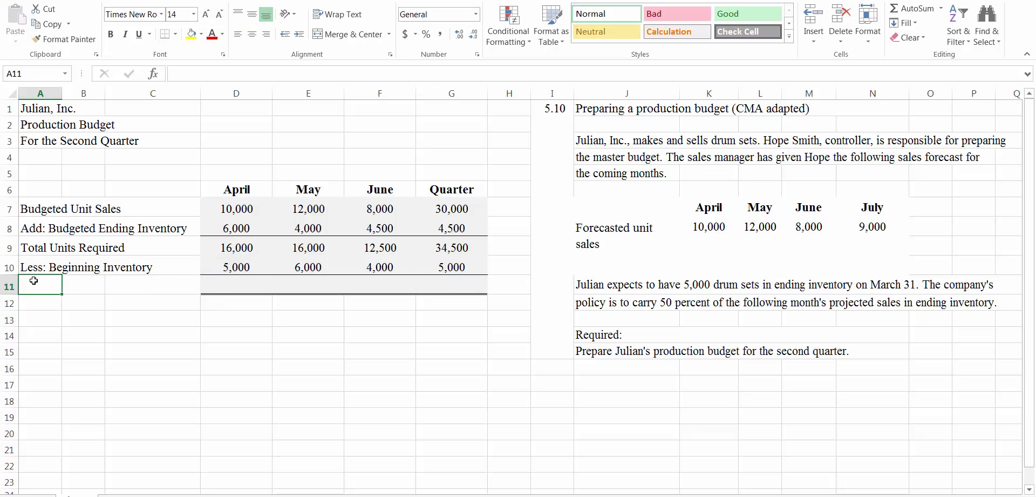
type("Budge")
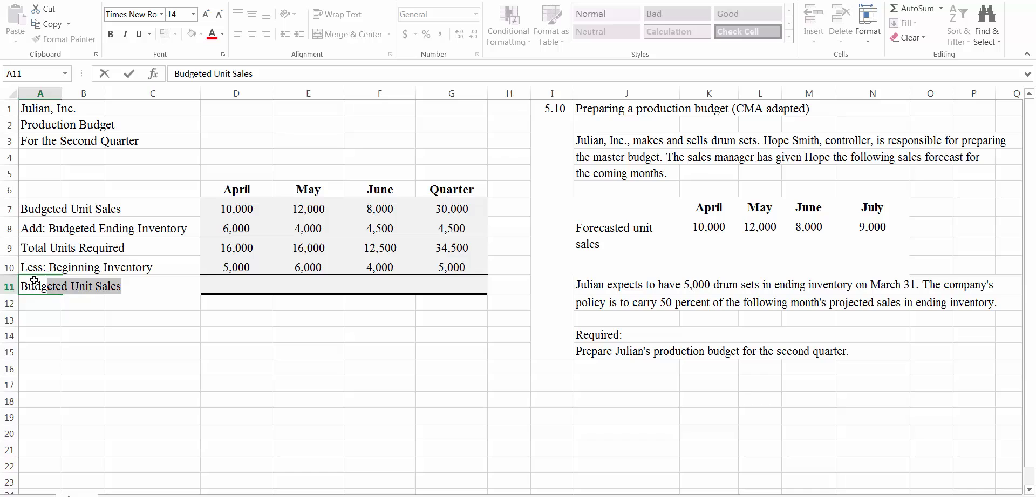
type("ted Production")
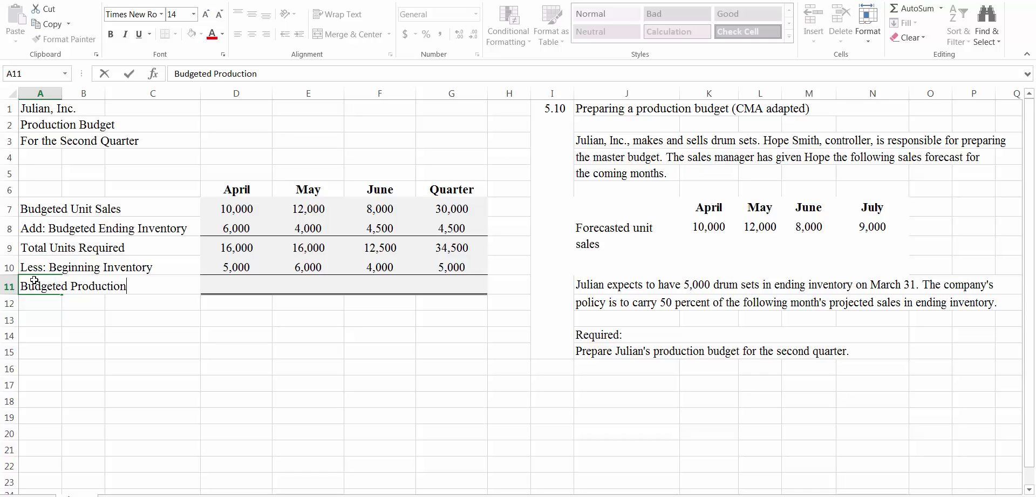
left_click(238, 285)
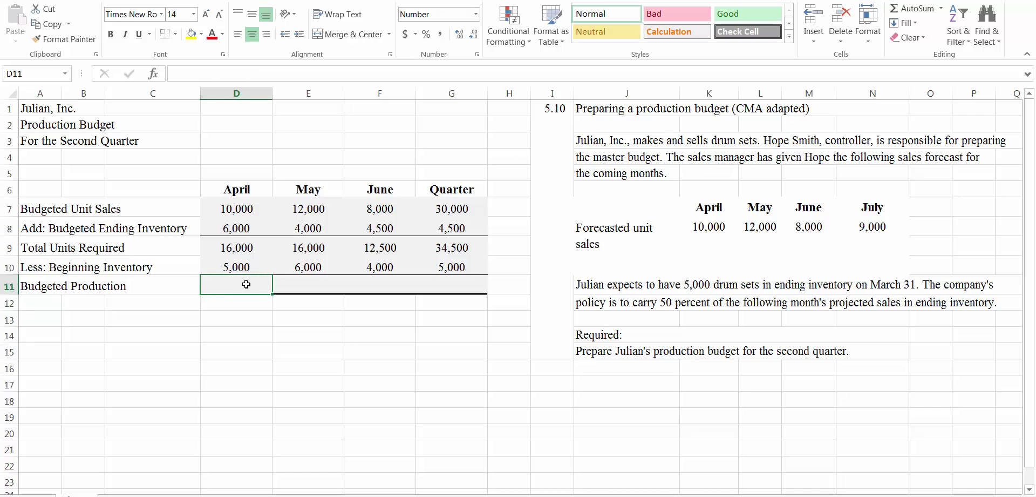
Compute production as =D9-D10 filled across: 11,000, 10,000, 8,500 and 29,500.
type("=")
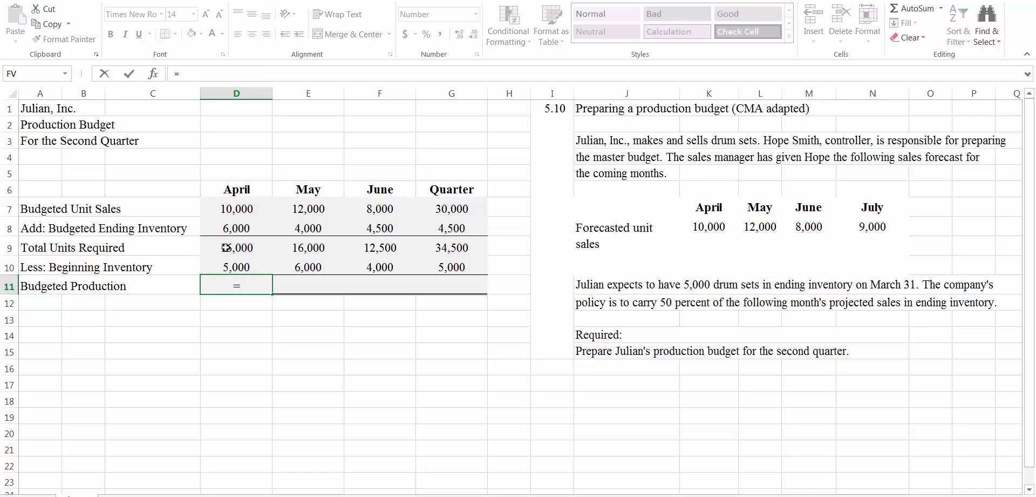
left_click(225, 247)
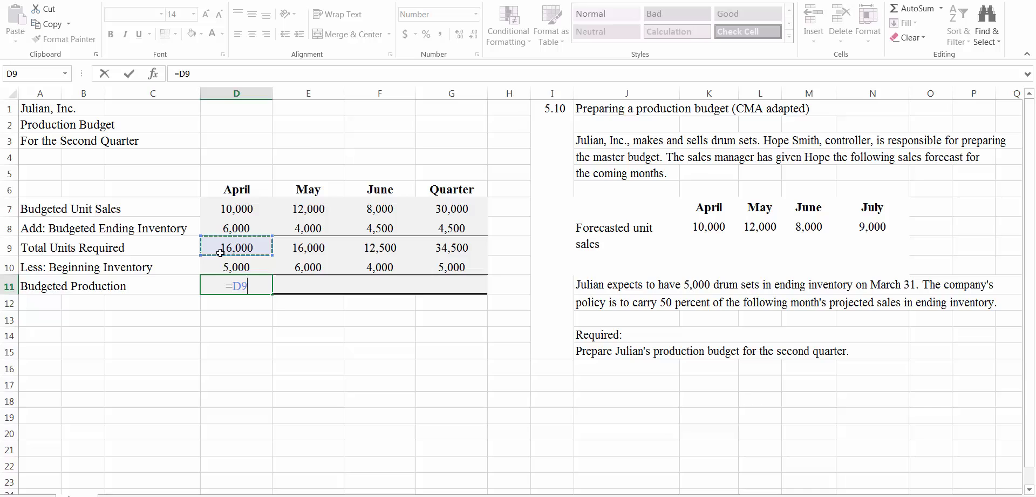
type("-")
left_click(224, 268)
key("Return")
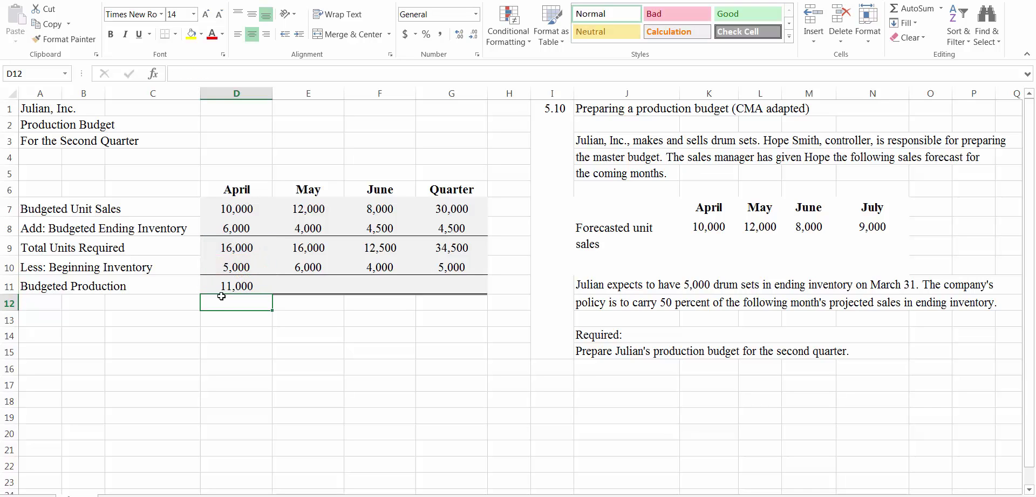
left_click(231, 285)
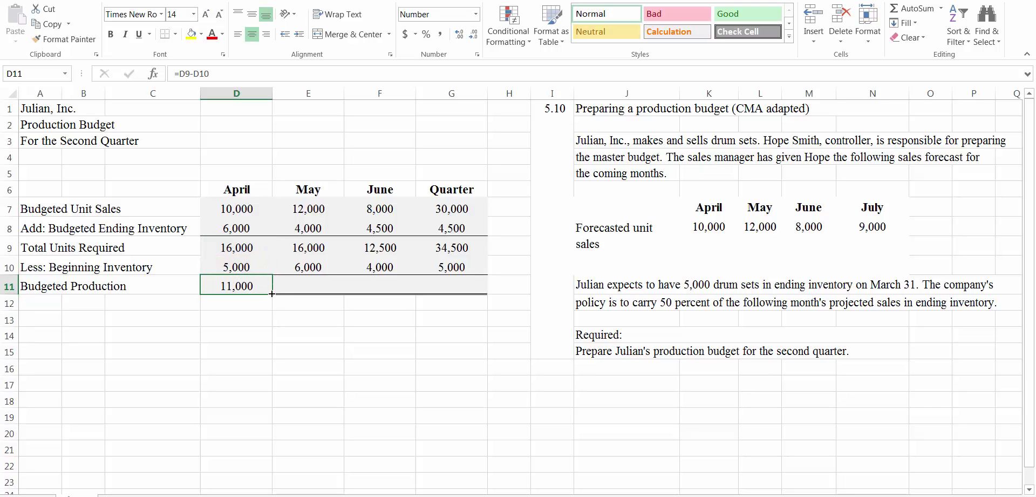
left_click_drag(272, 293, 460, 298)
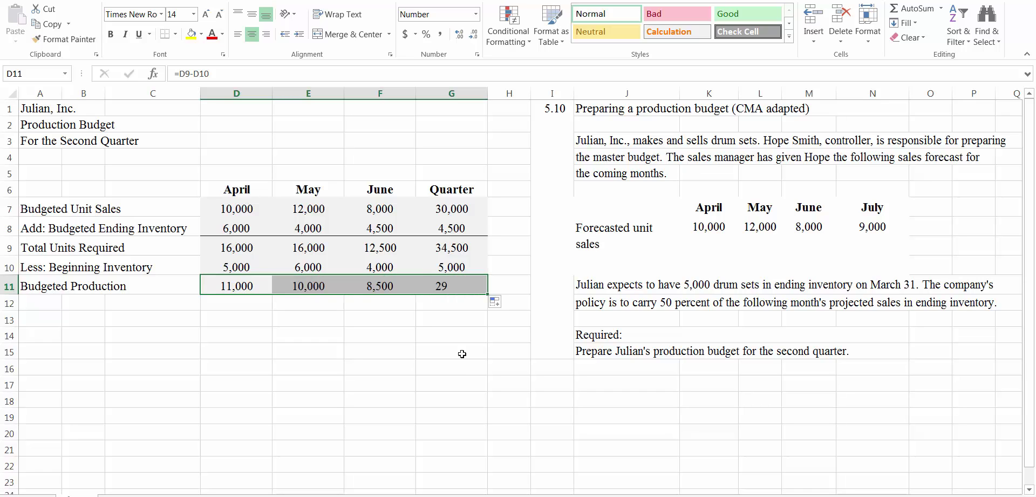
left_click(443, 281)
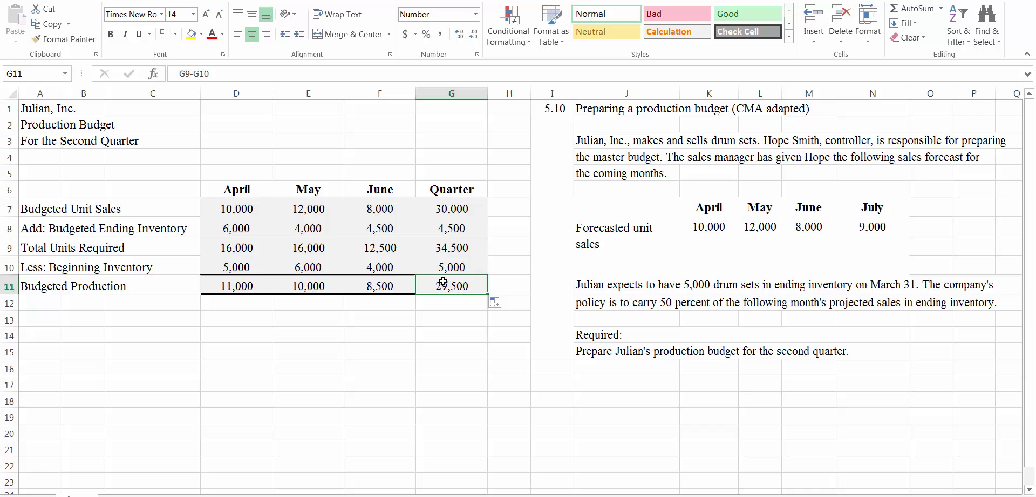
left_click(445, 322)
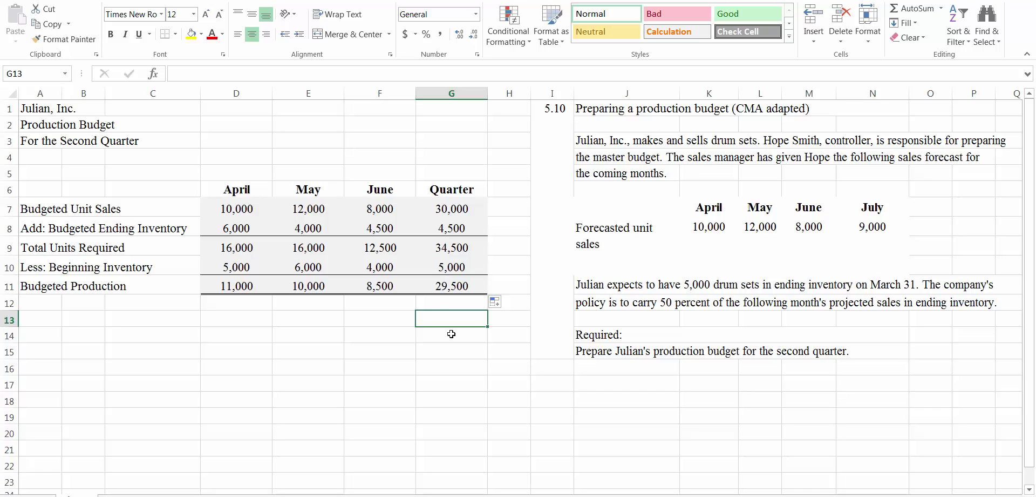
type("=")
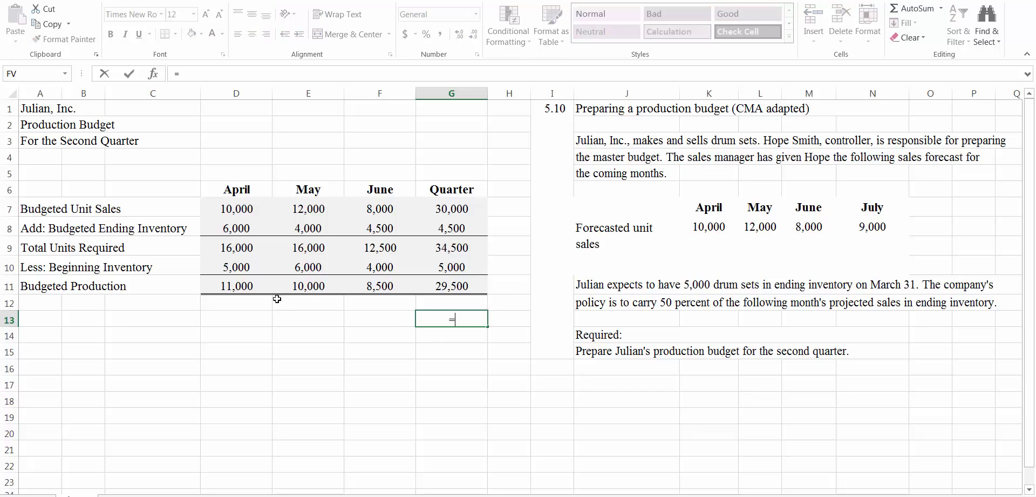
left_click(237, 287)
type("+")
left_click(304, 287)
type("+")
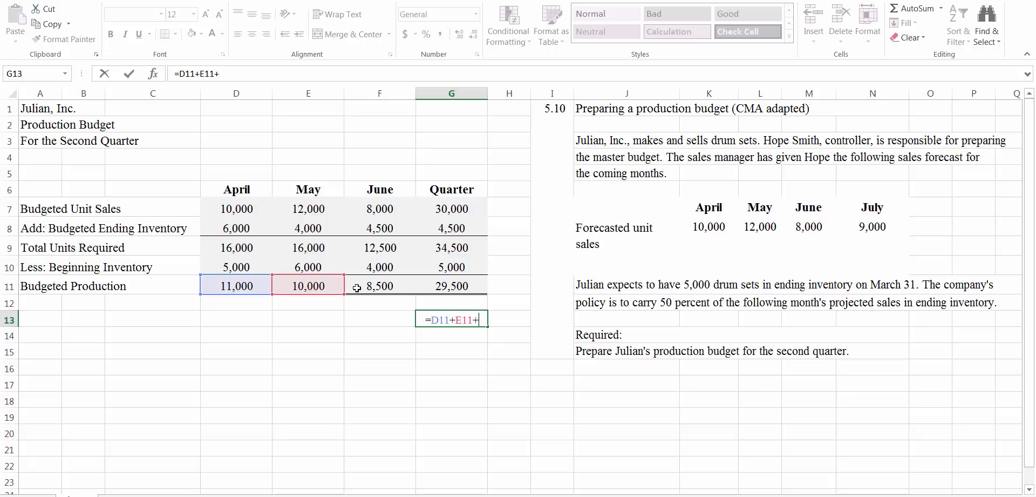
left_click(360, 287)
key("Return")
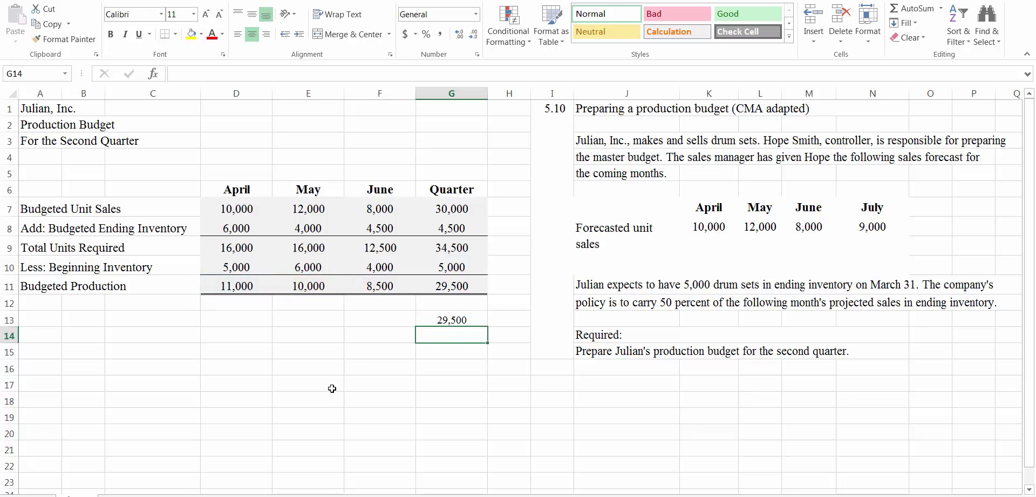
left_click(454, 320)
key("Delete")
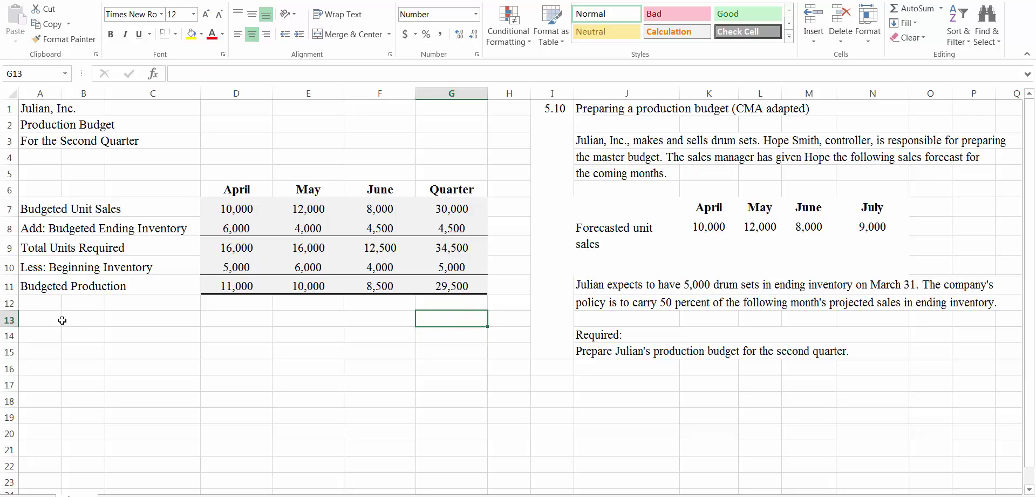